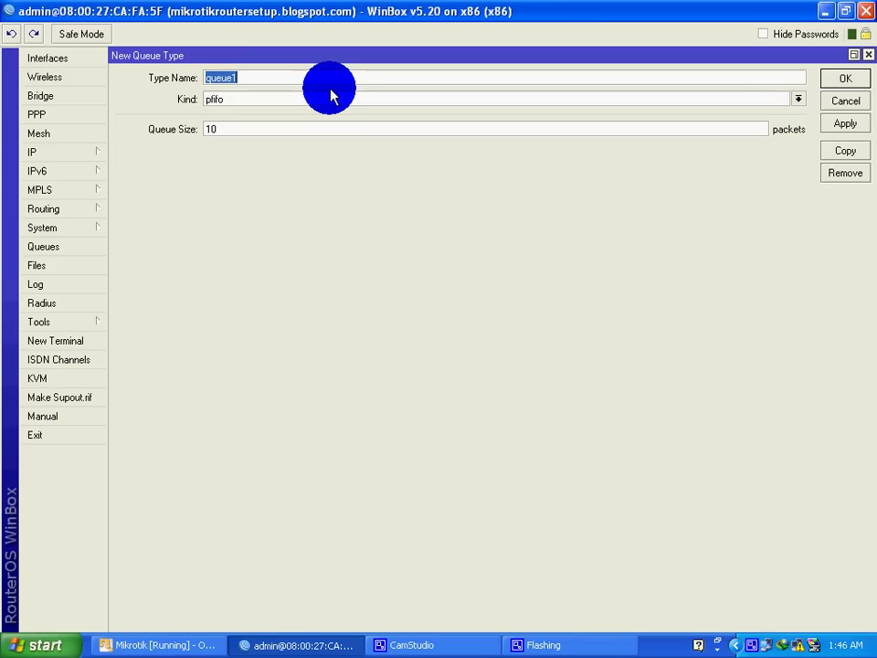
Step: Name the new queue type 512kbps_Download and set its kind to pcq
key("BackSpace")
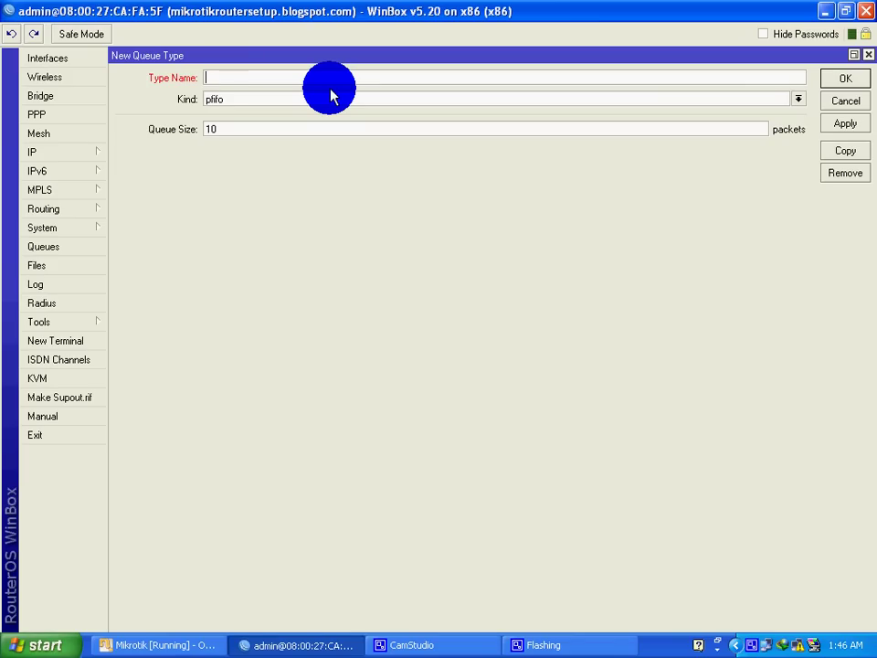
type("512kbps_Do")
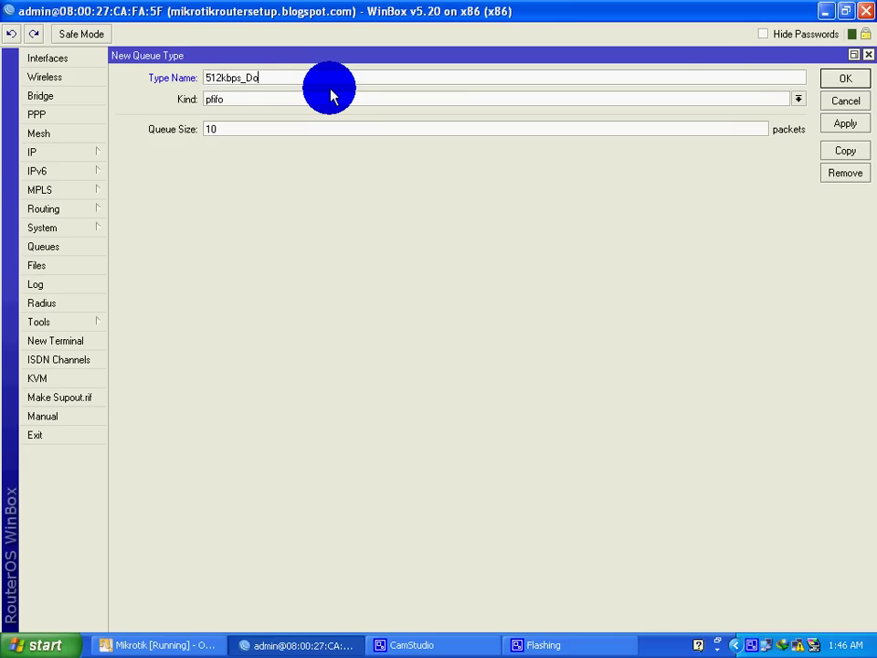
type("wnload")
left_click(744, 100)
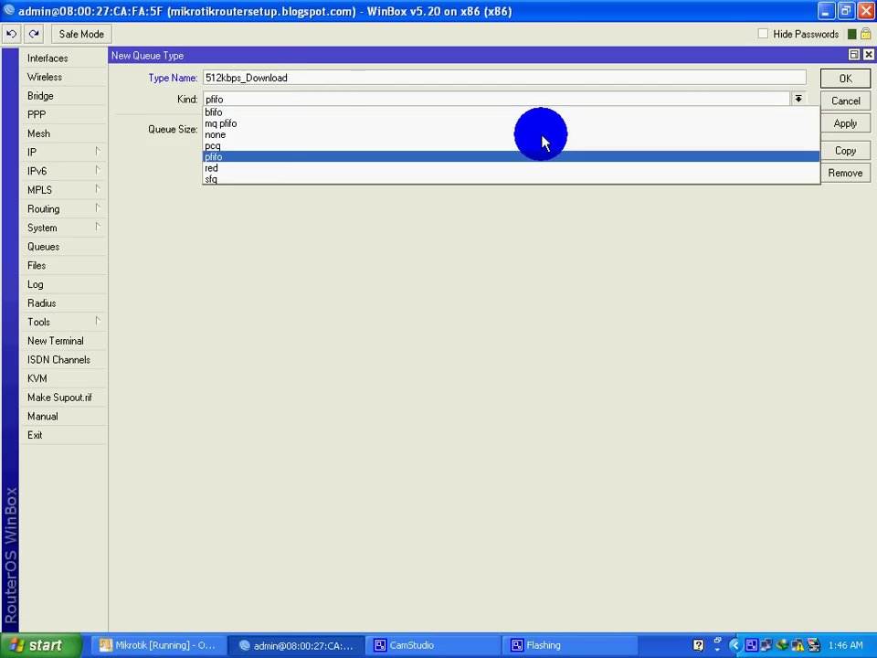
left_click(274, 146)
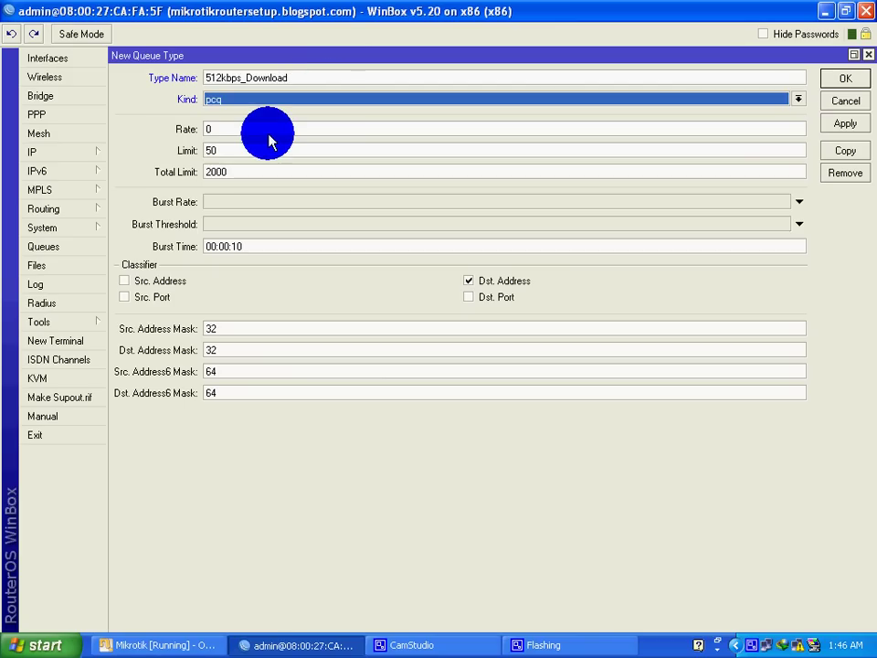
Step: Set the 512kbps_Download rate to 512k with Dst. Address as the only classifier, and save the queue type
left_click(258, 127)
key("BackSpace")
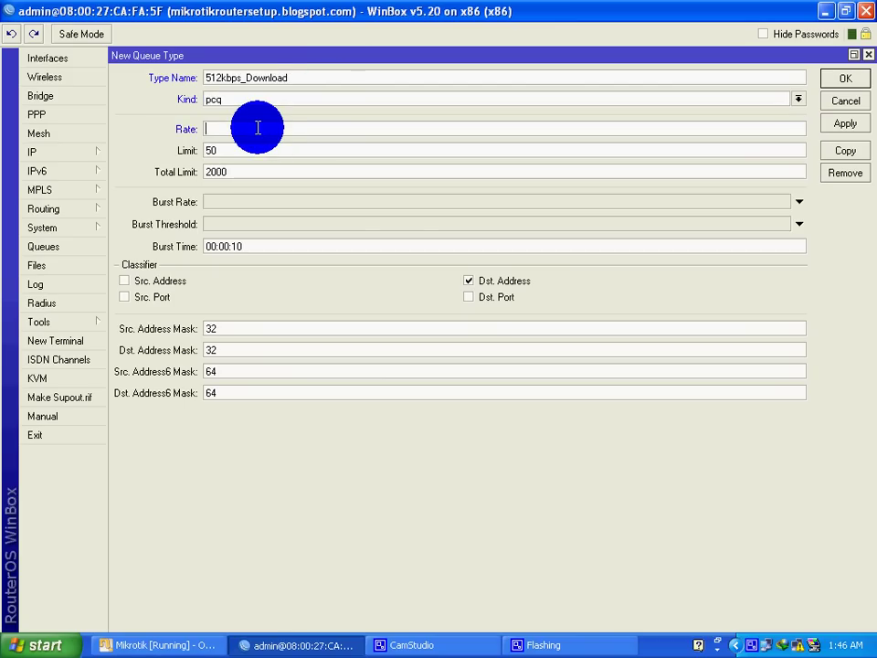
type("512k")
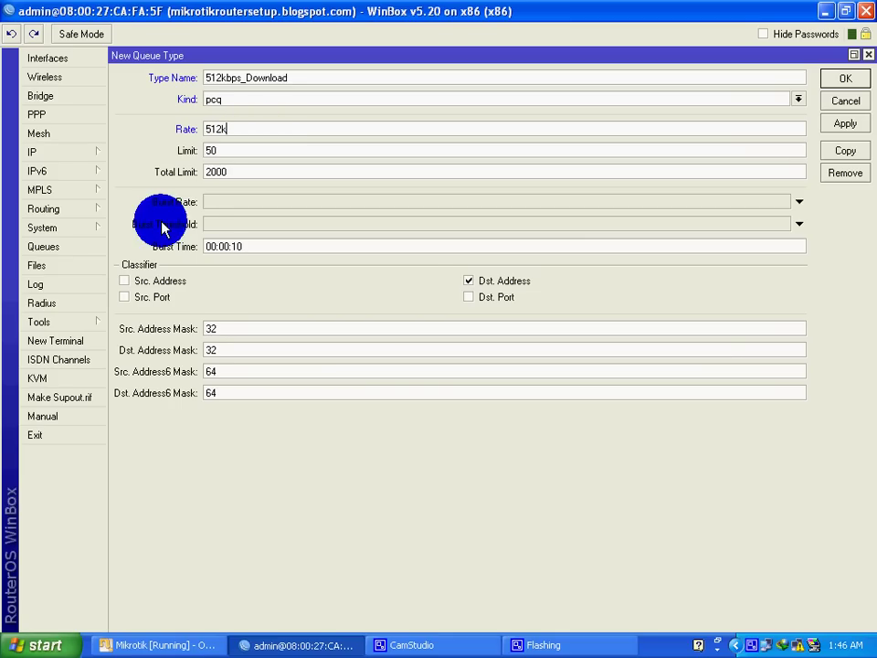
left_click(470, 283)
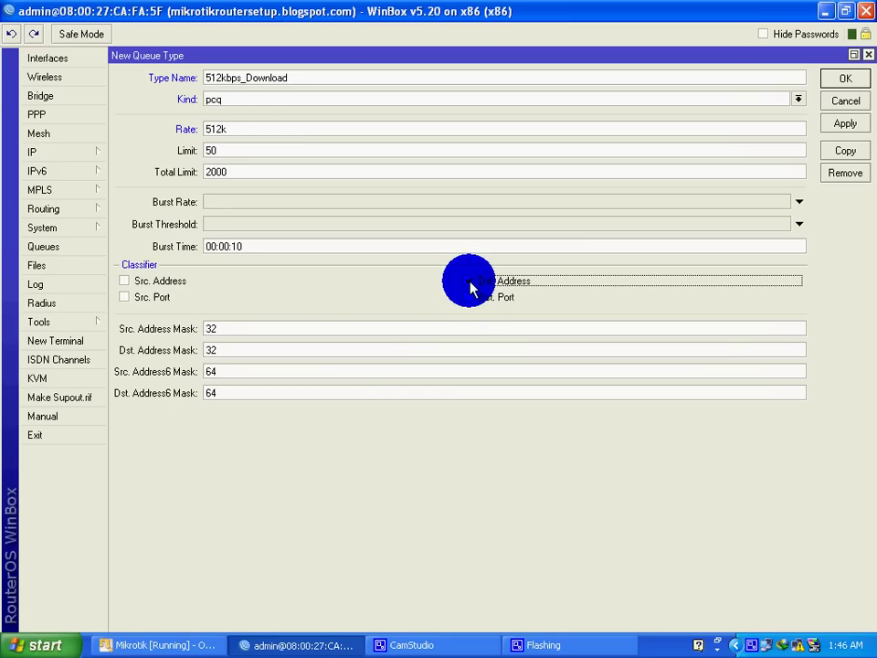
left_click(843, 129)
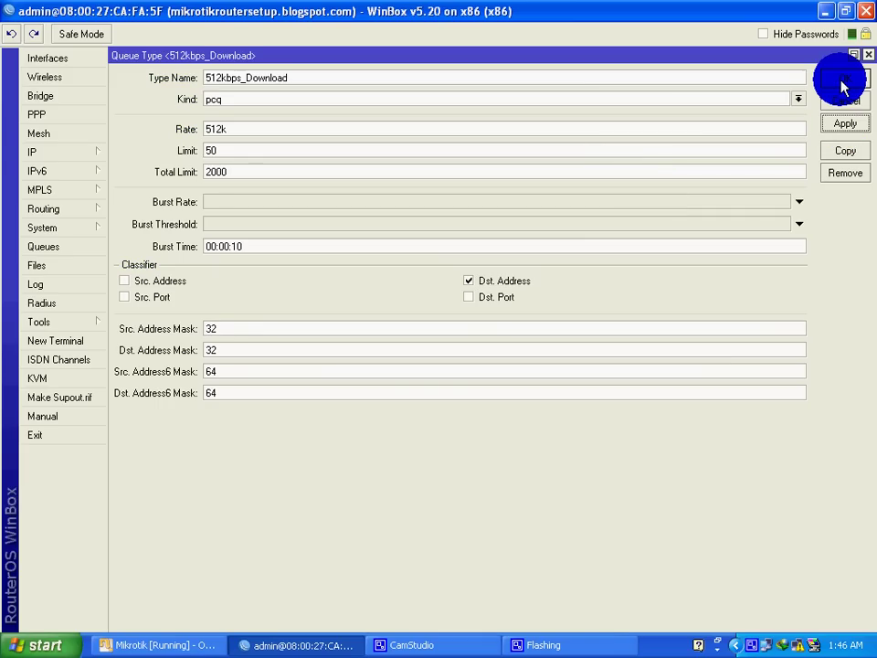
left_click(840, 82)
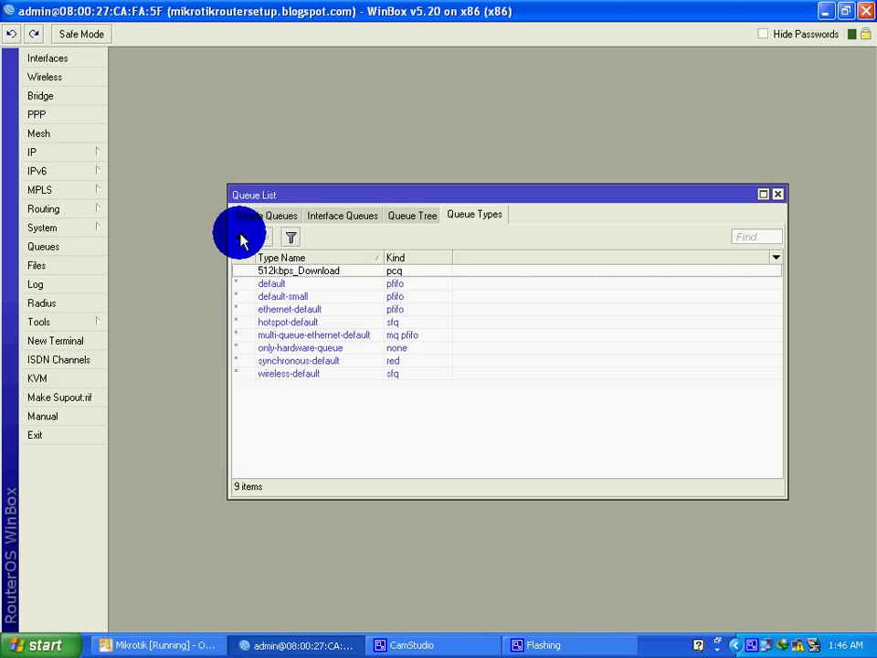
Step: Add a queue type named 512kbps_upload and set its kind to pcq
left_click(241, 238)
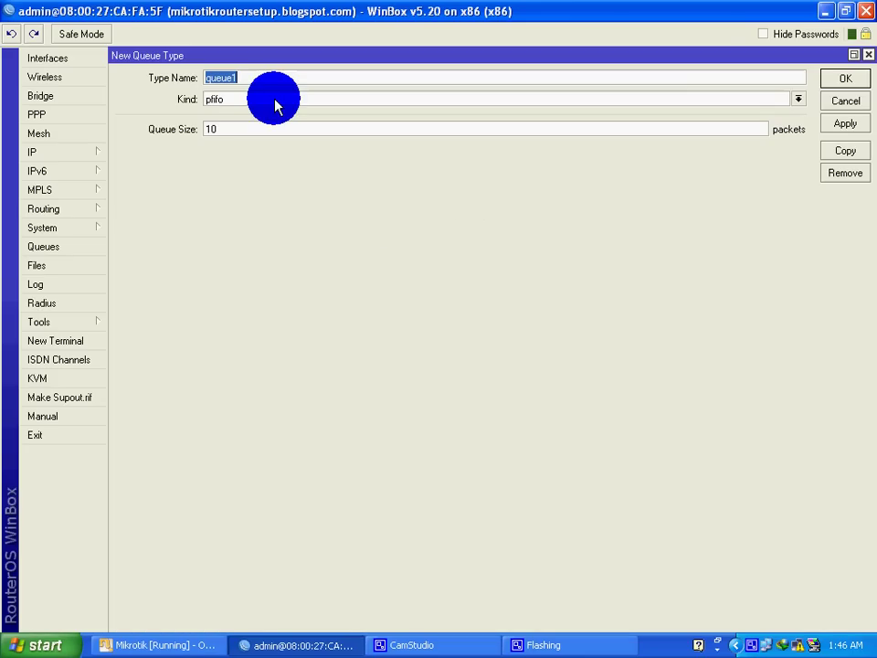
type("5")
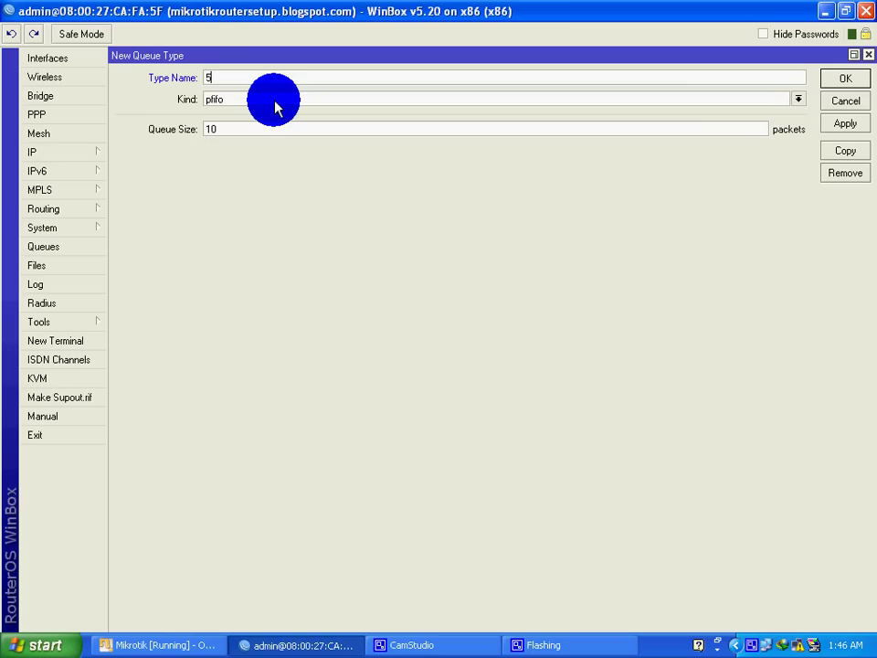
type("12kbps_upload")
key("Tab")
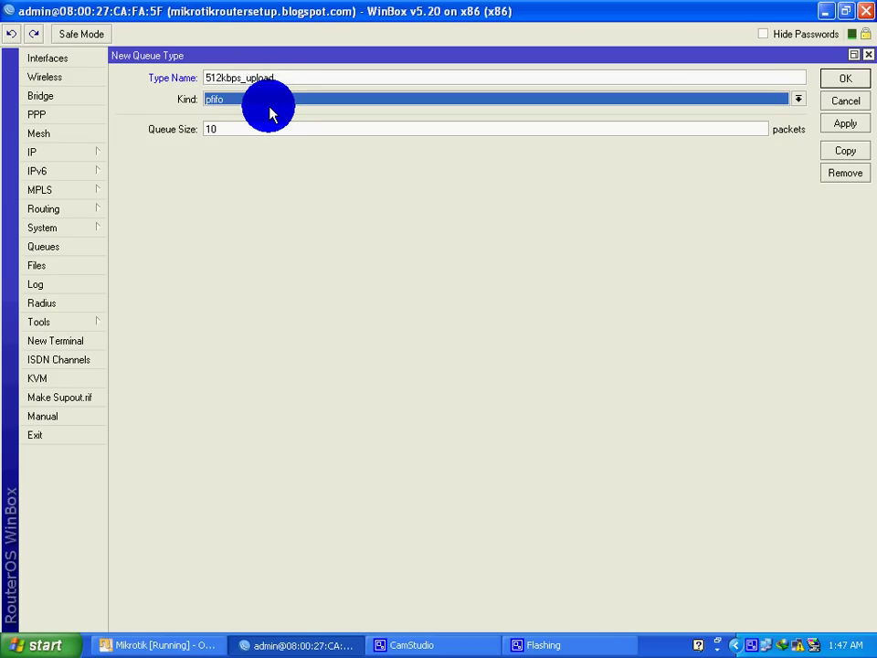
key("alt+Down")
key("Up")
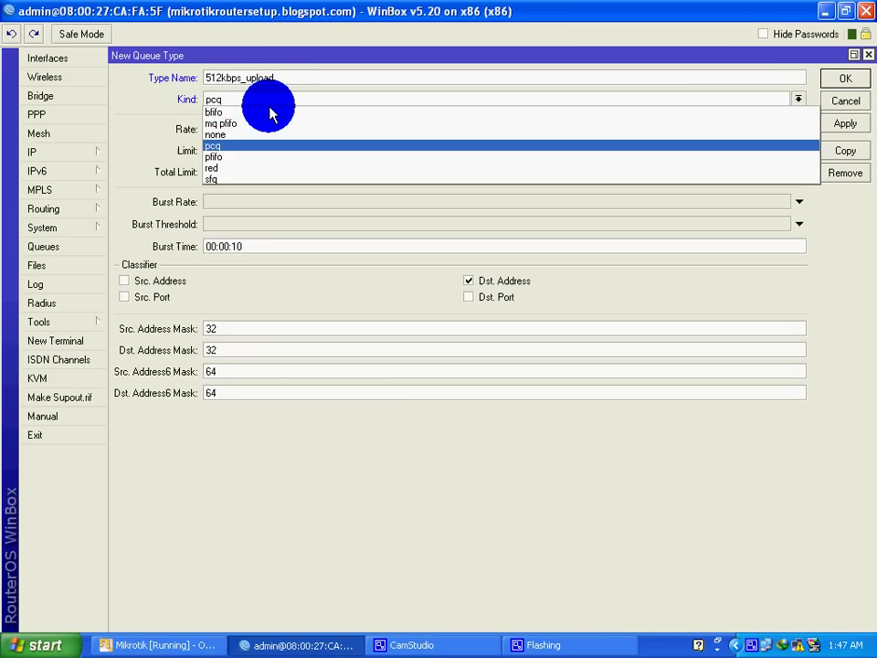
key("Return")
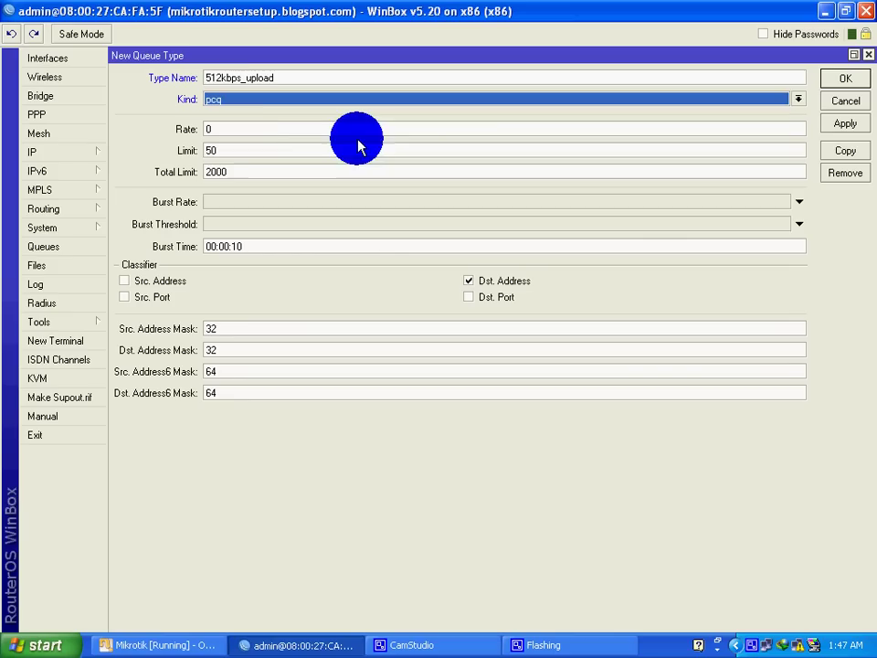
Step: Set the 512kbps_upload rate to 512k, classify by Src. Address instead of Dst. Address, and save the queue type
left_click(246, 130)
key("BackSpace")
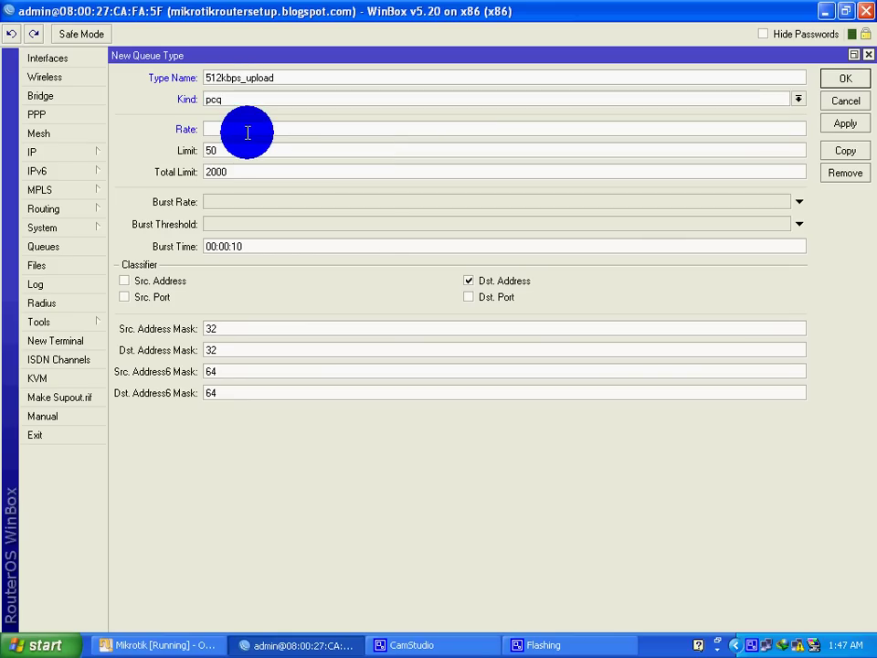
type("512k")
left_click(472, 283)
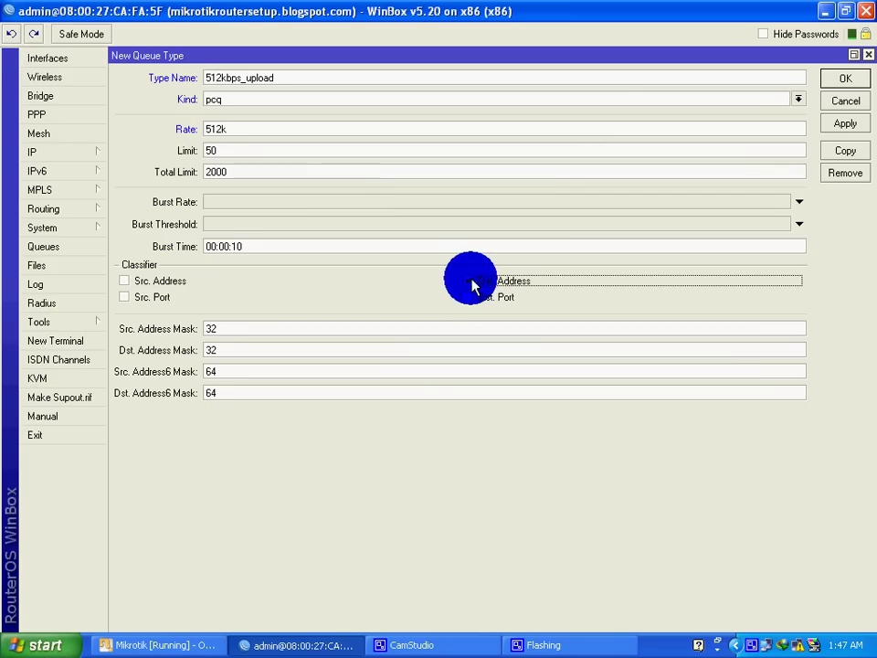
left_click(144, 283)
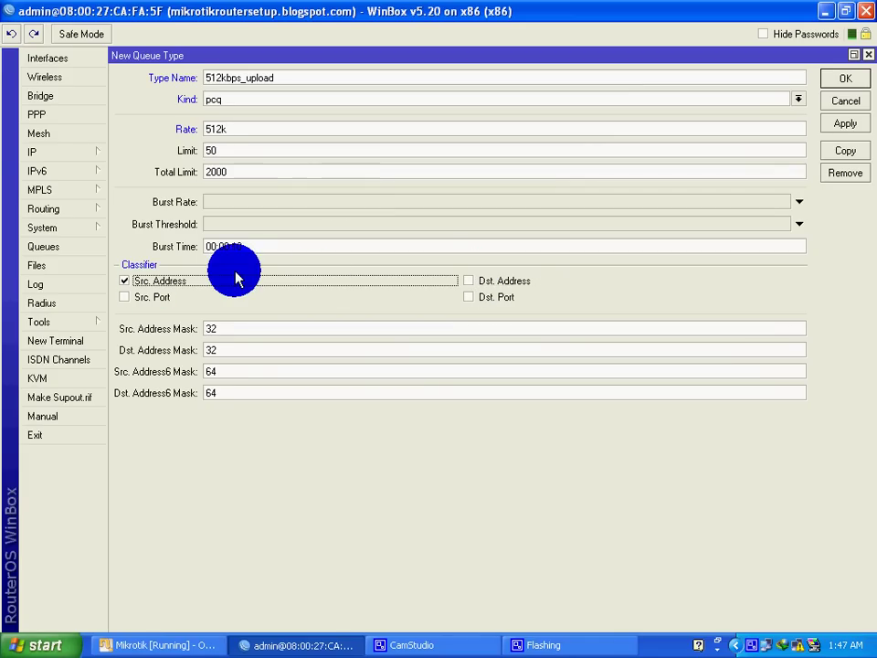
left_click(846, 127)
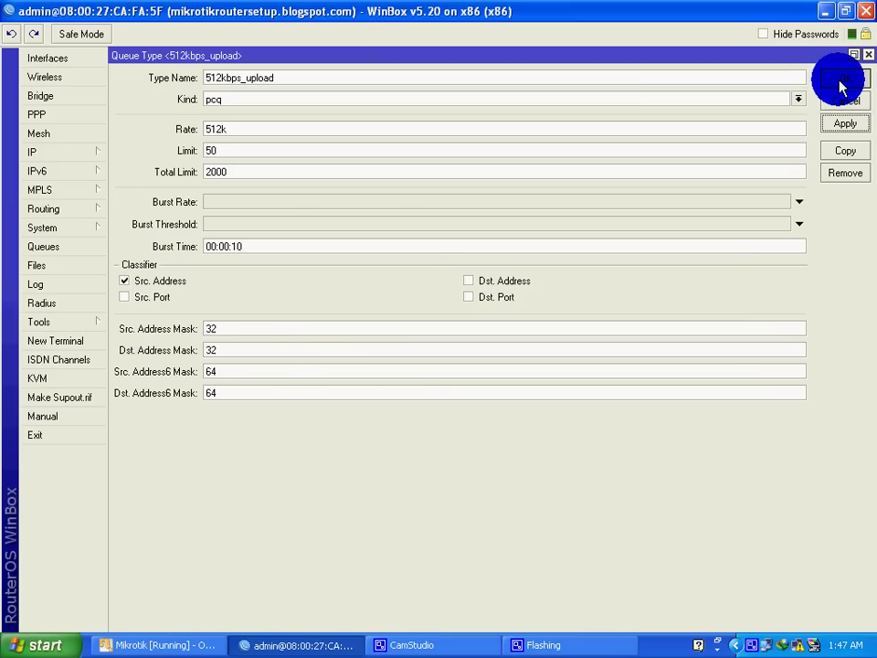
left_click(842, 85)
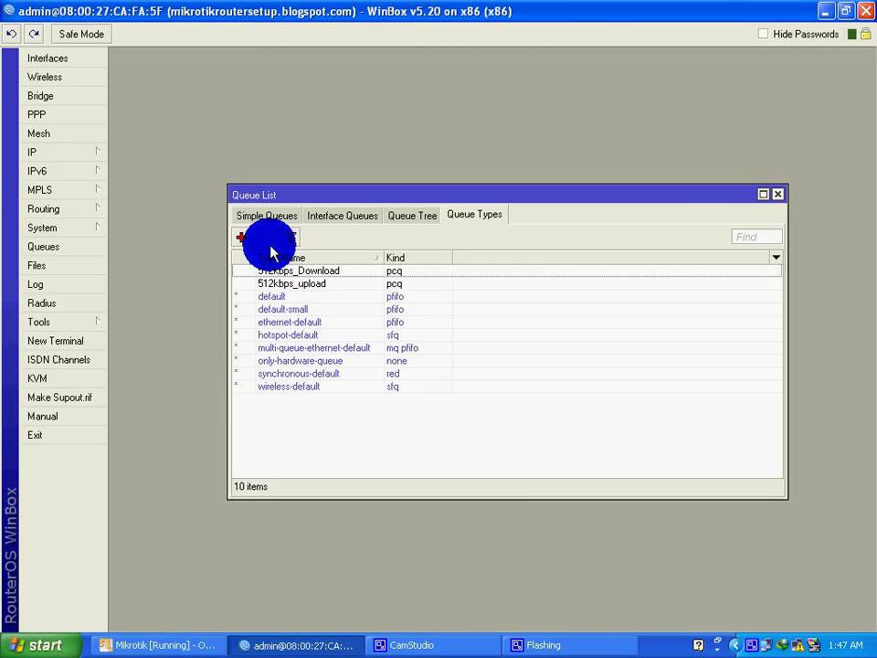
Step: Add a queue type named 1MBps_download and set its kind to pcq
left_click(242, 240)
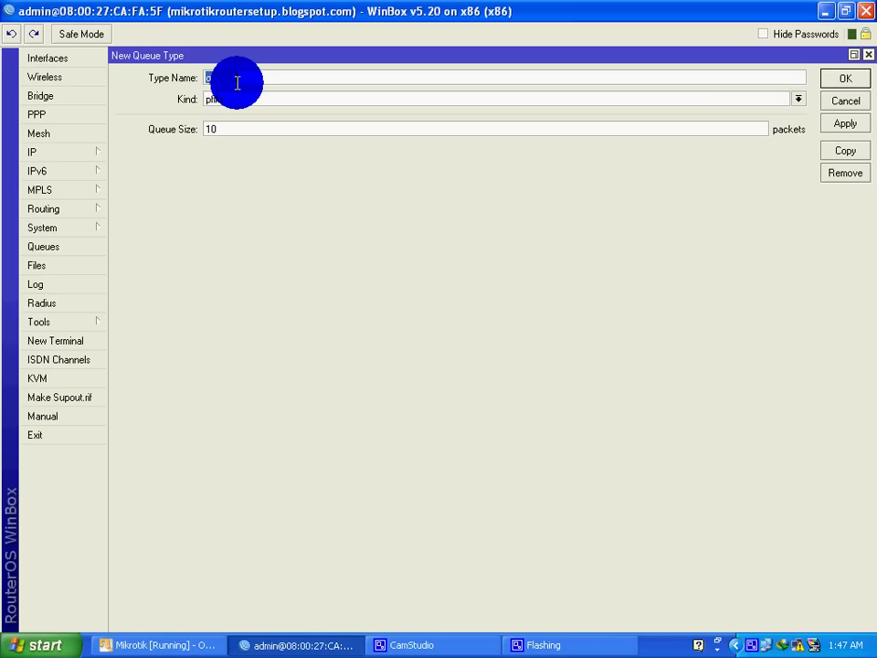
key("BackSpace")
type("1Mbps-do")
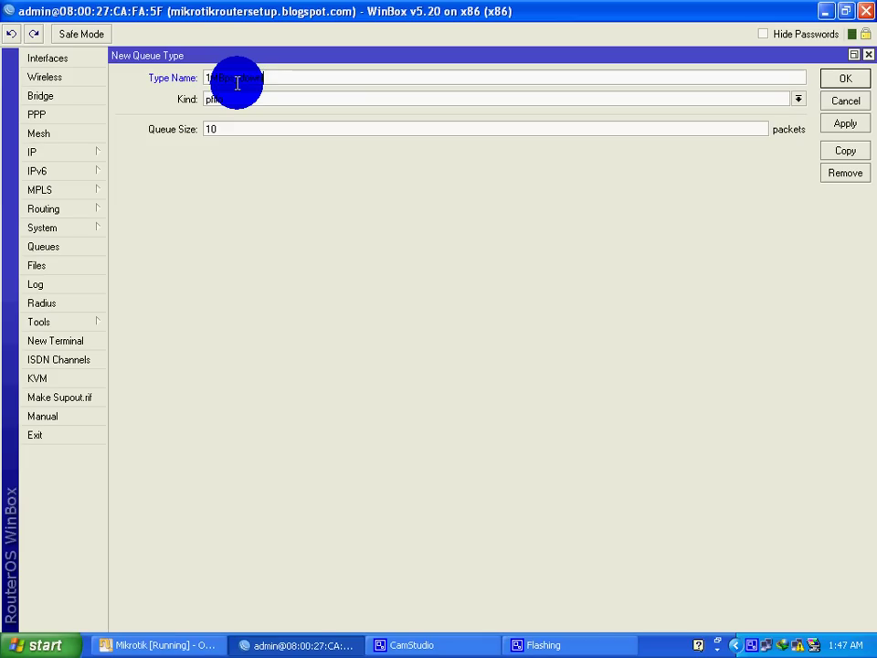
type("wnload")
key("Tab")
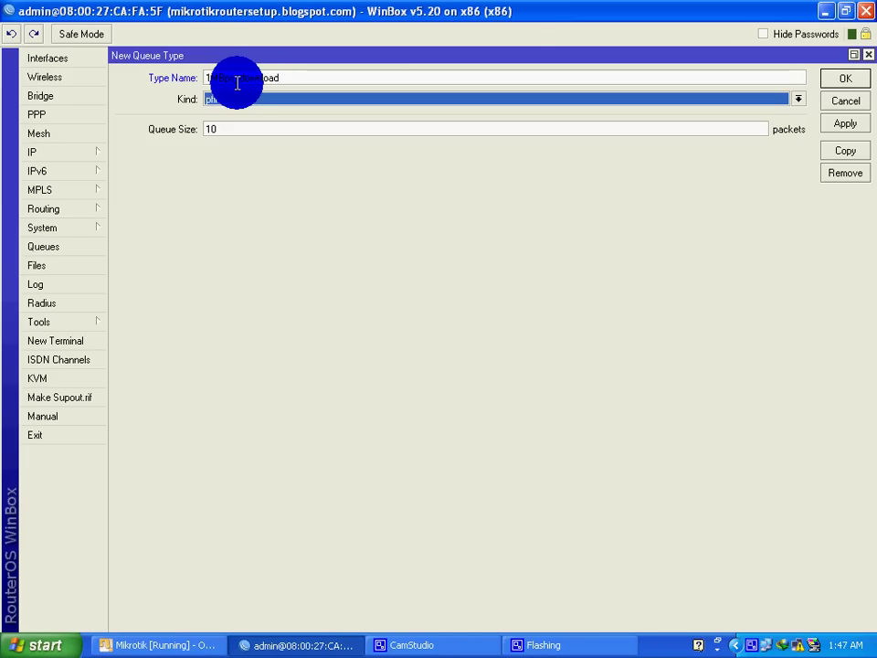
type("pcq")
key("Return")
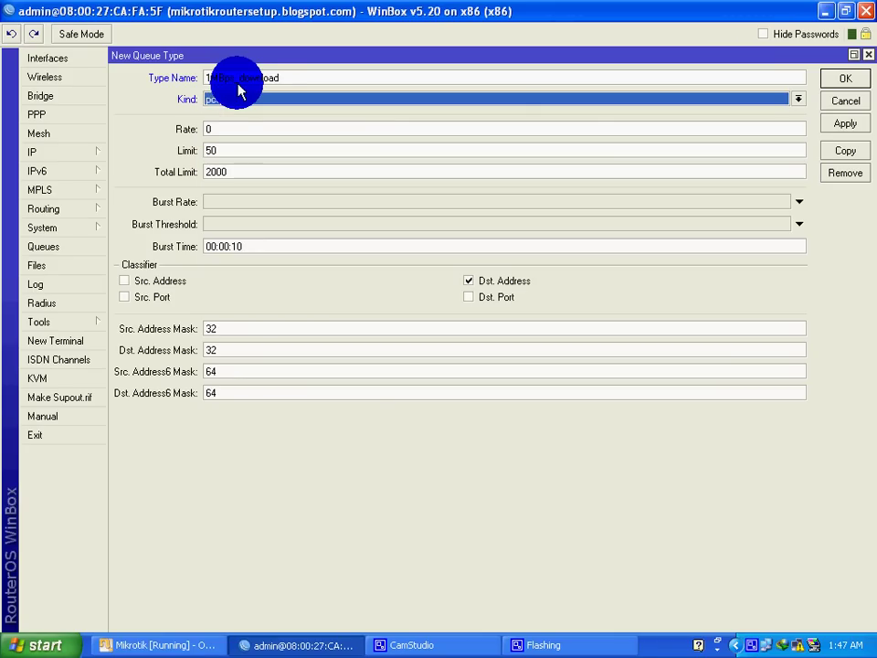
Step: Set the 1MBps_download rate to 1M with Dst. Address as the only classifier, and save the queue type
key("Tab")
type("1")
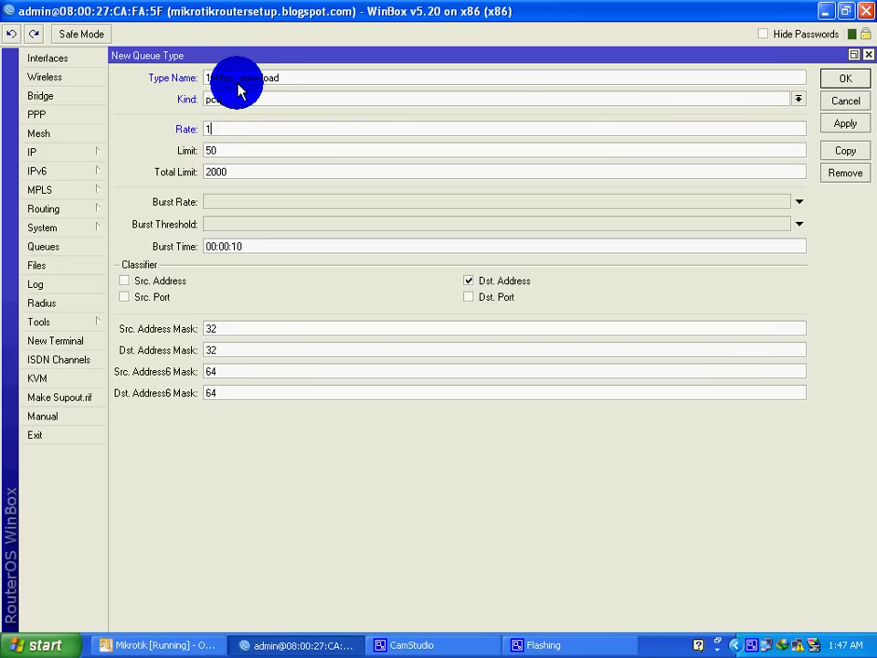
type("M")
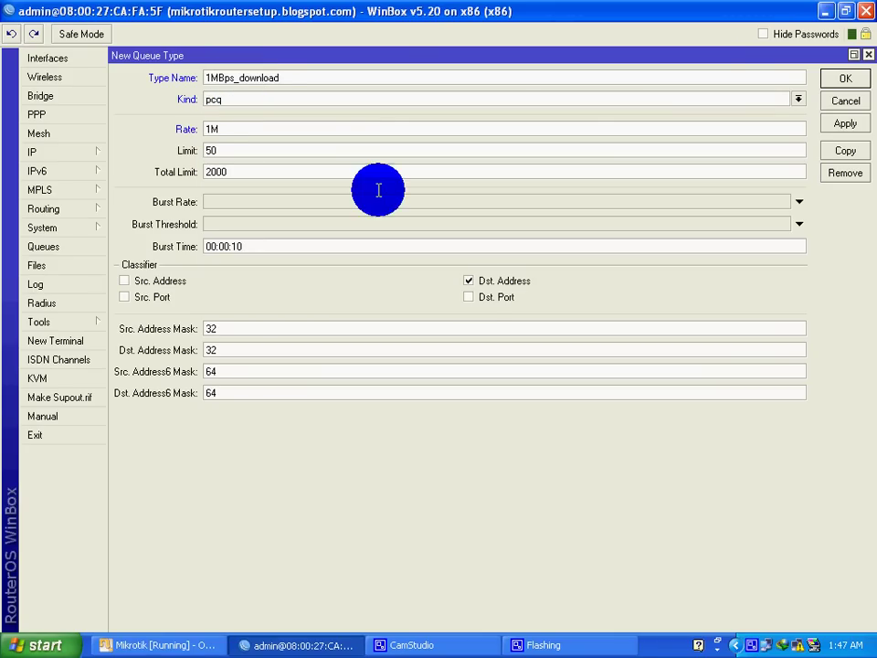
left_click(477, 285)
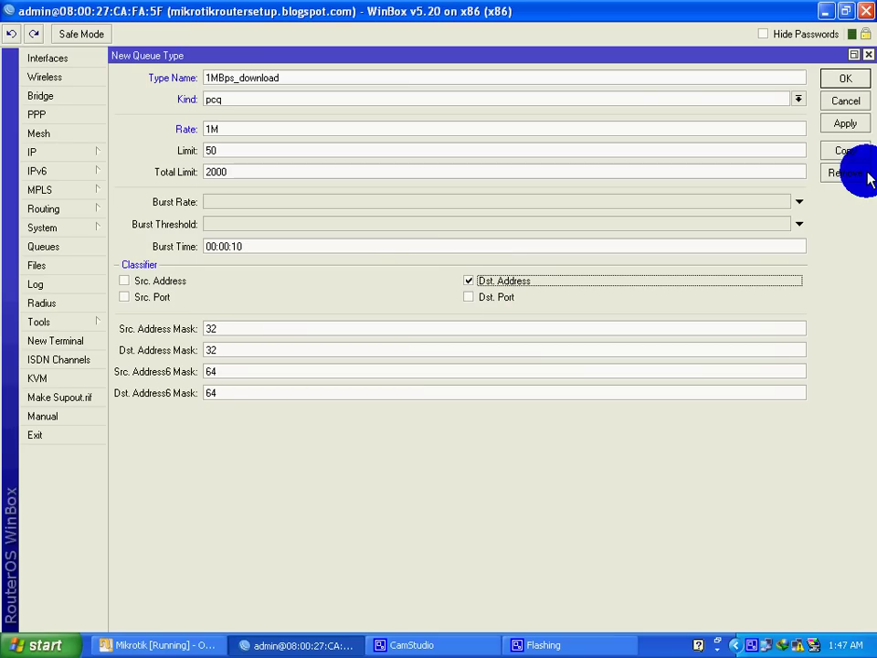
left_click(845, 128)
left_click(845, 80)
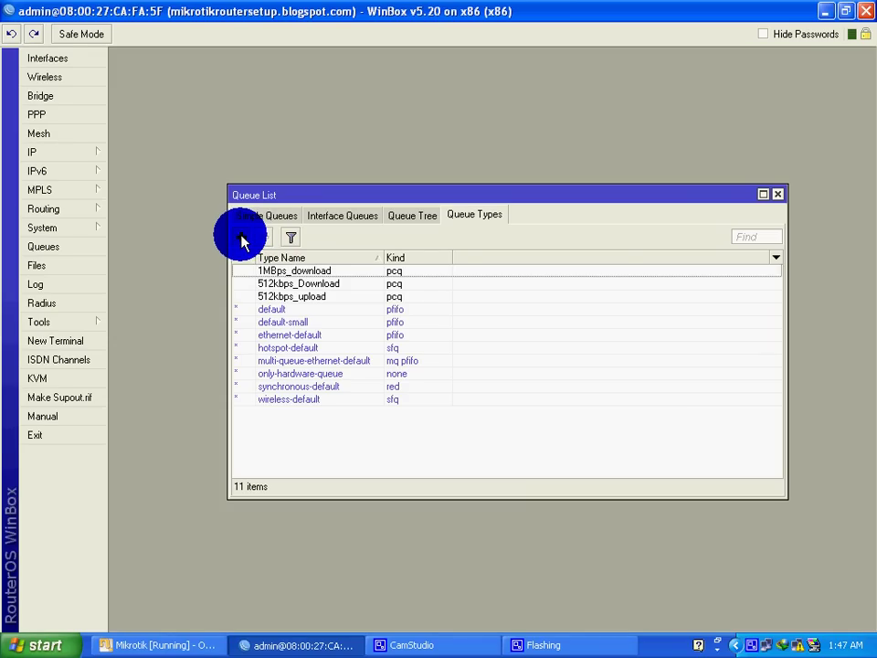
Step: Add a queue type named 1MBps_upload and set its kind to pcq
left_click(243, 239)
key("BackSpace")
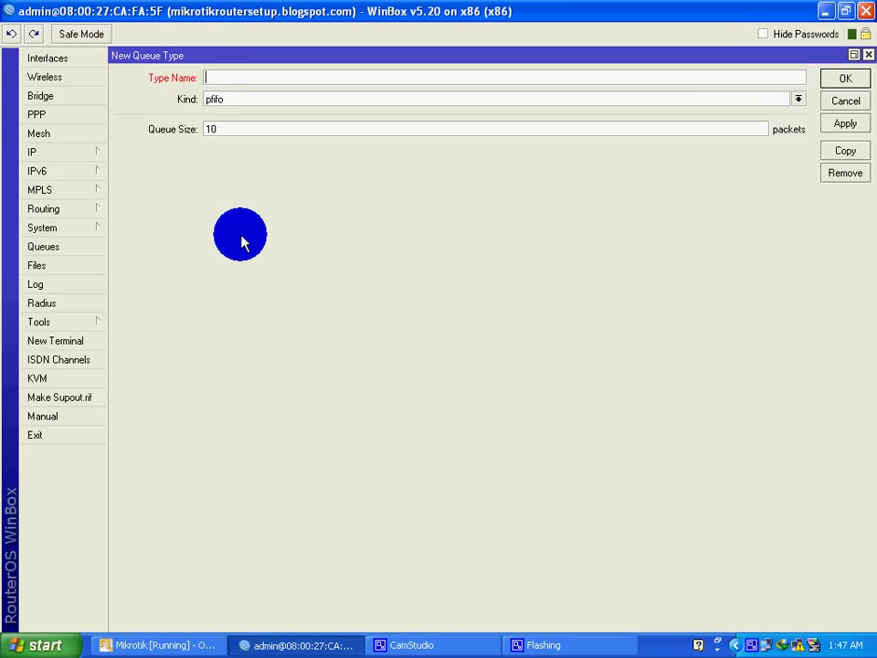
type("1MBps_upload")
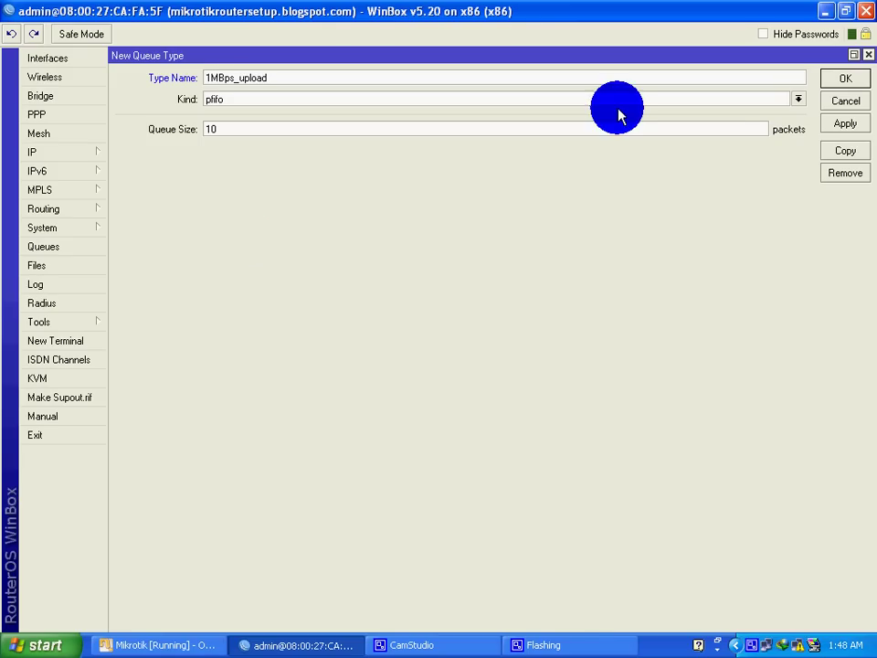
left_click(797, 100)
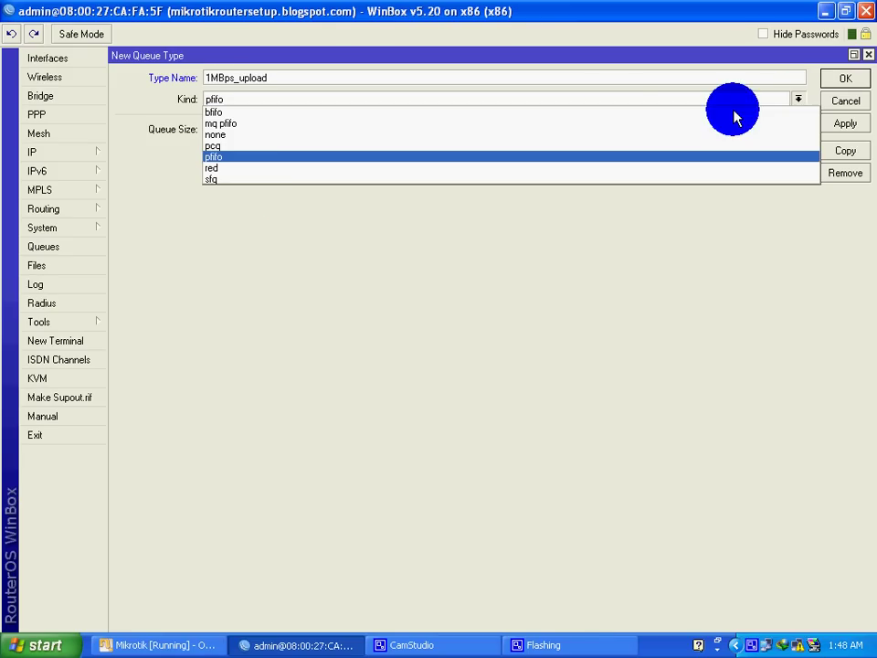
left_click(280, 148)
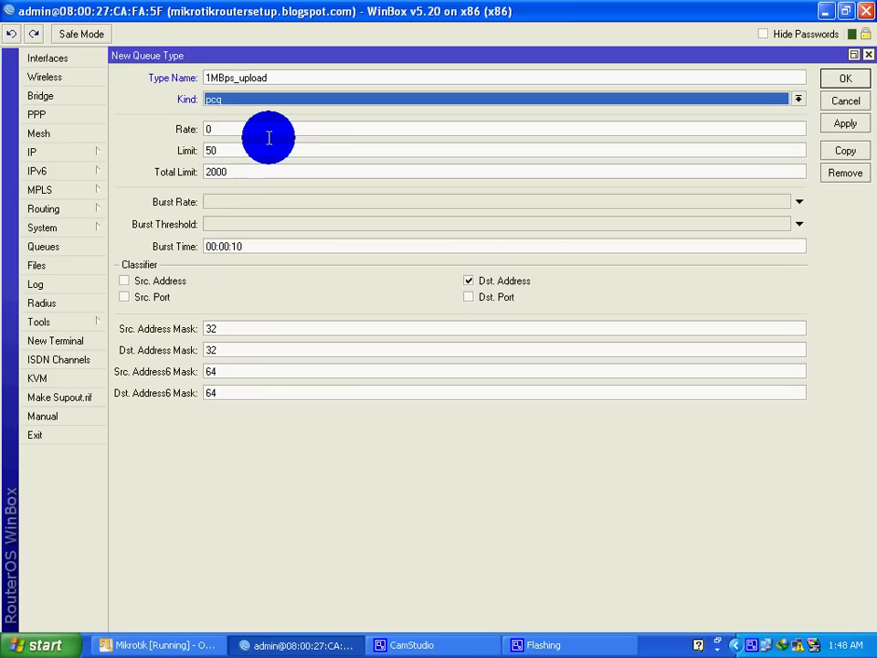
Step: Set the 1MBps_upload rate to 1M, classify by Src. Address instead of Dst. Address, and save the queue type
left_click(262, 133)
key("BackSpace")
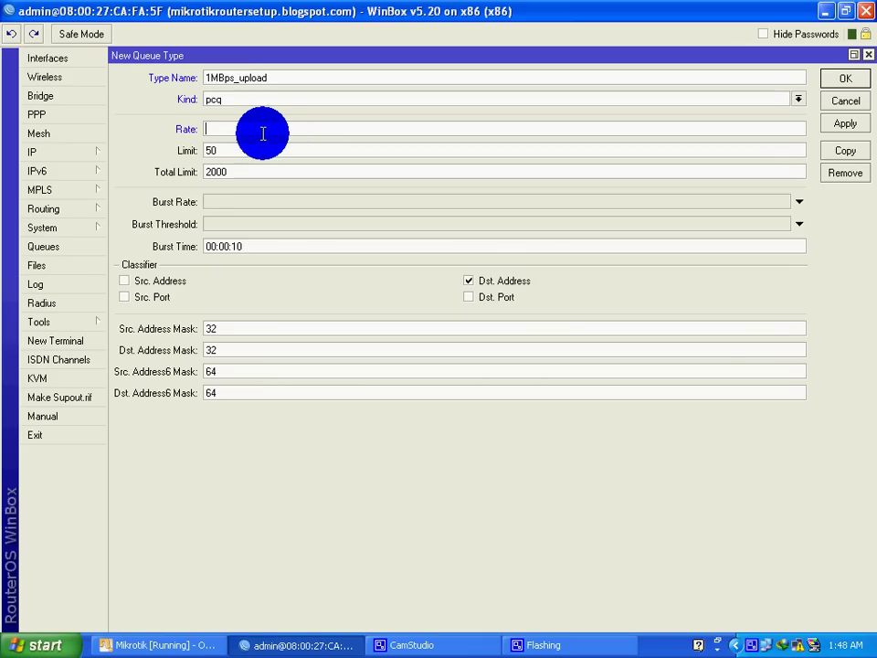
type("1M")
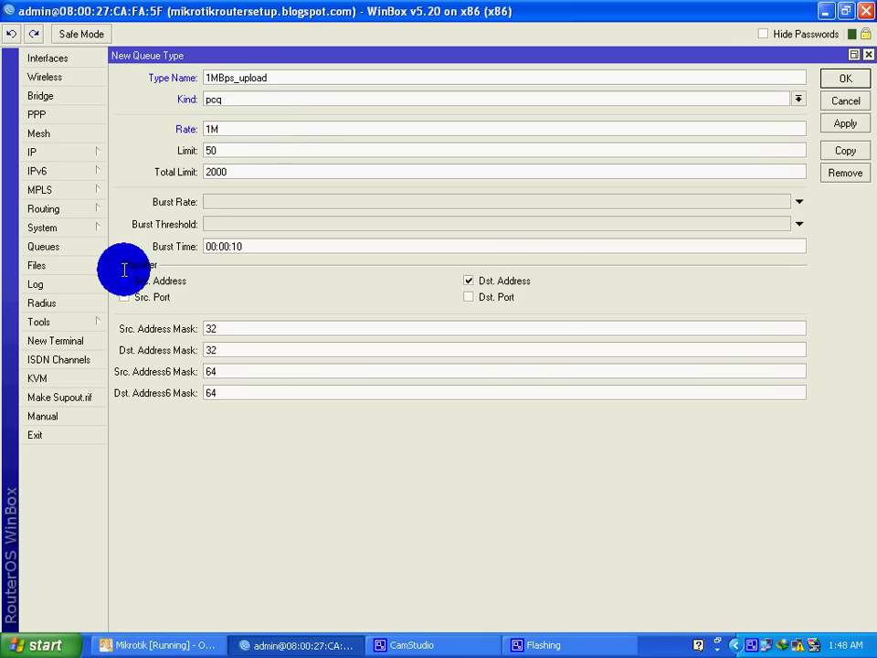
left_click(152, 285)
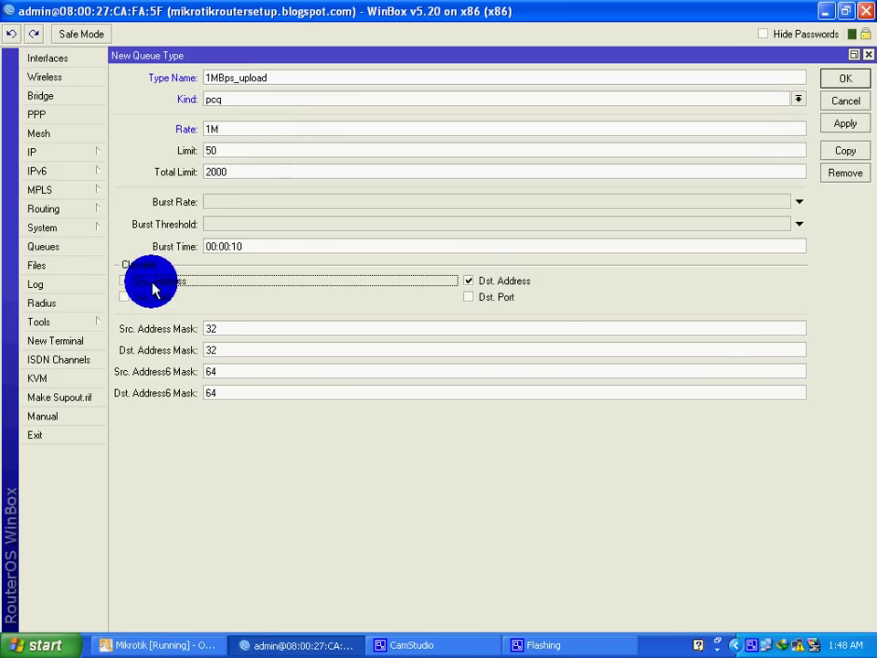
left_click(474, 283)
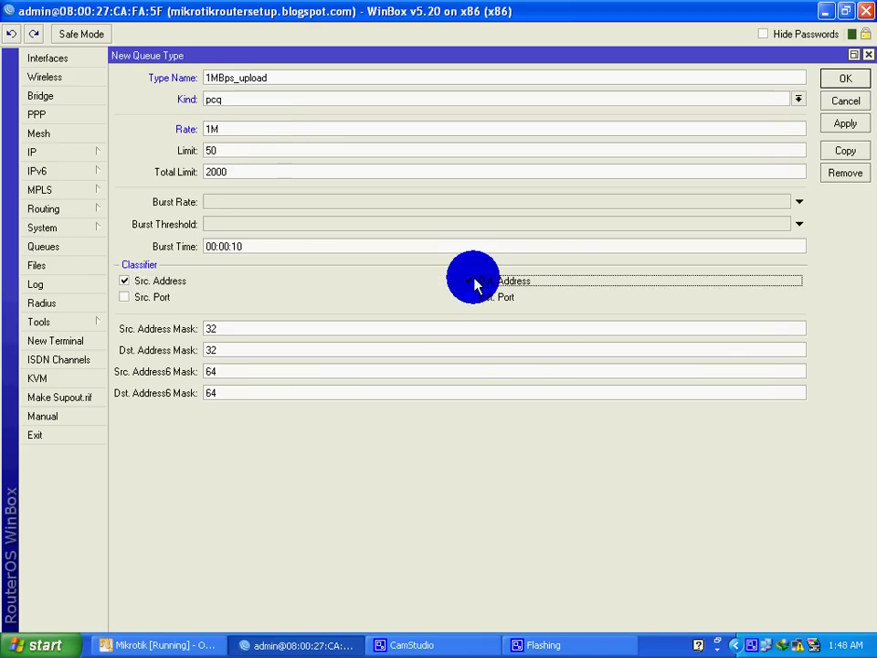
left_click(847, 127)
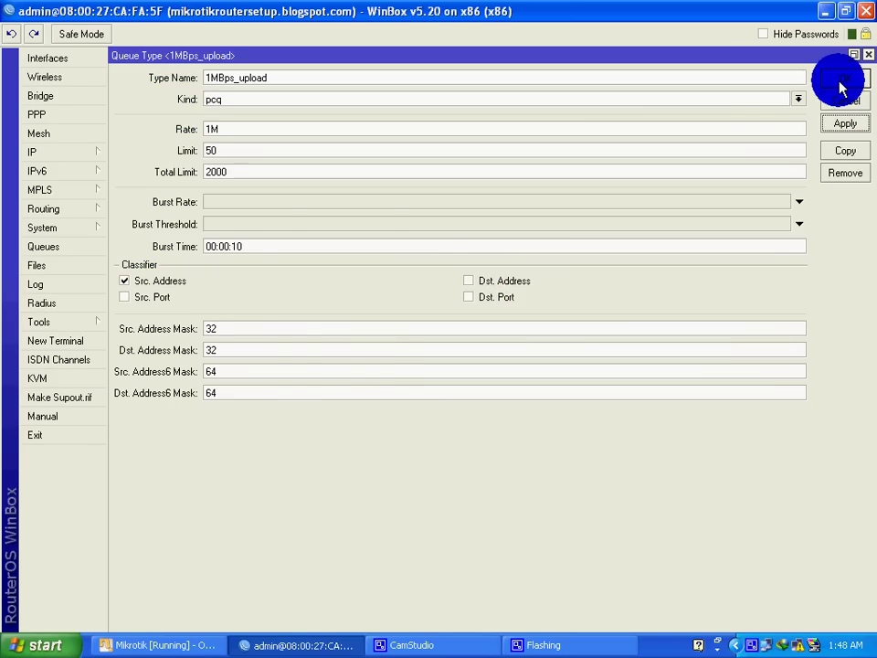
left_click(843, 79)
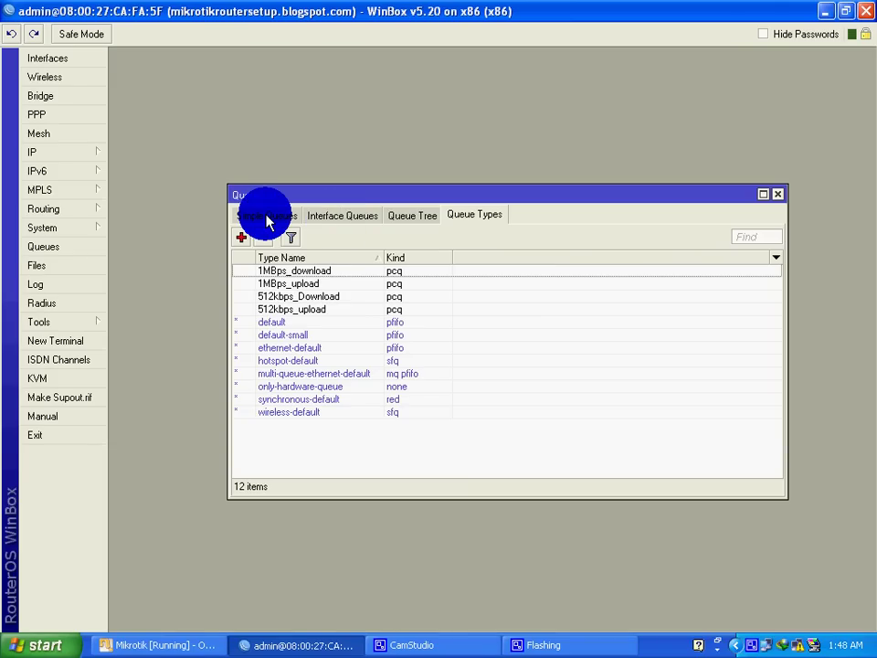
Step: Start a new simple queue with 192.168.1.0/24 as its target address
left_click(267, 217)
left_click(242, 240)
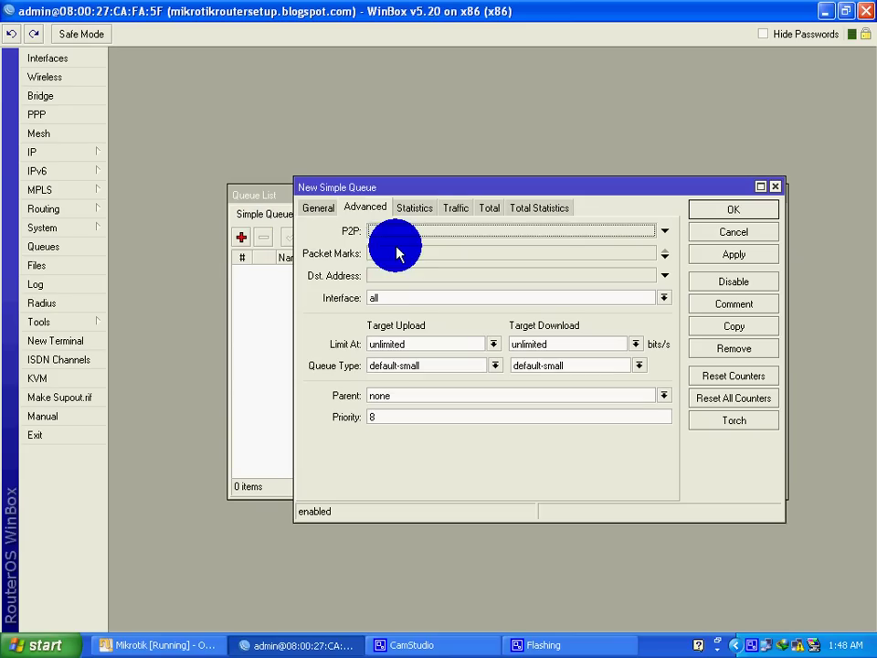
left_click(318, 209)
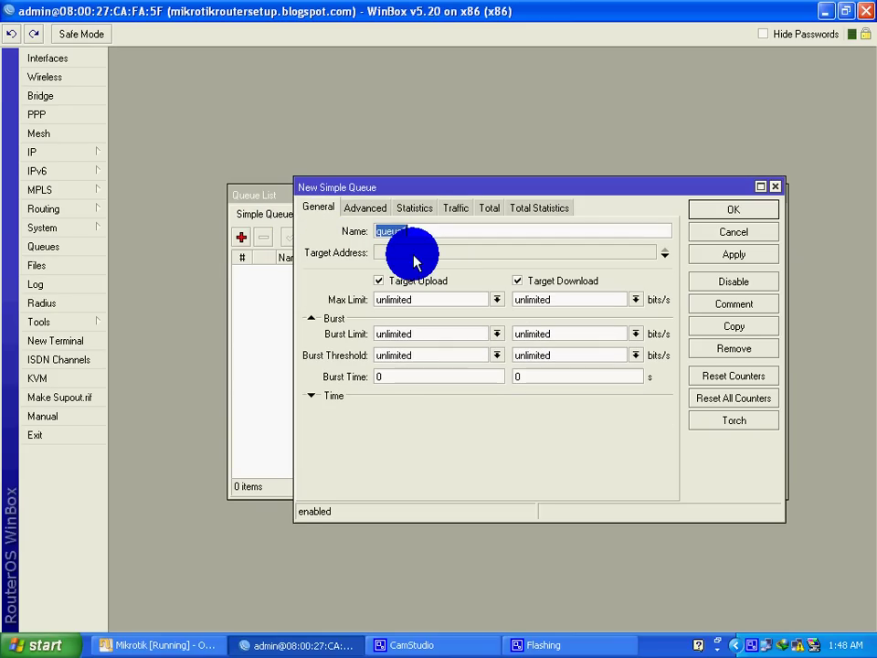
left_click(419, 255)
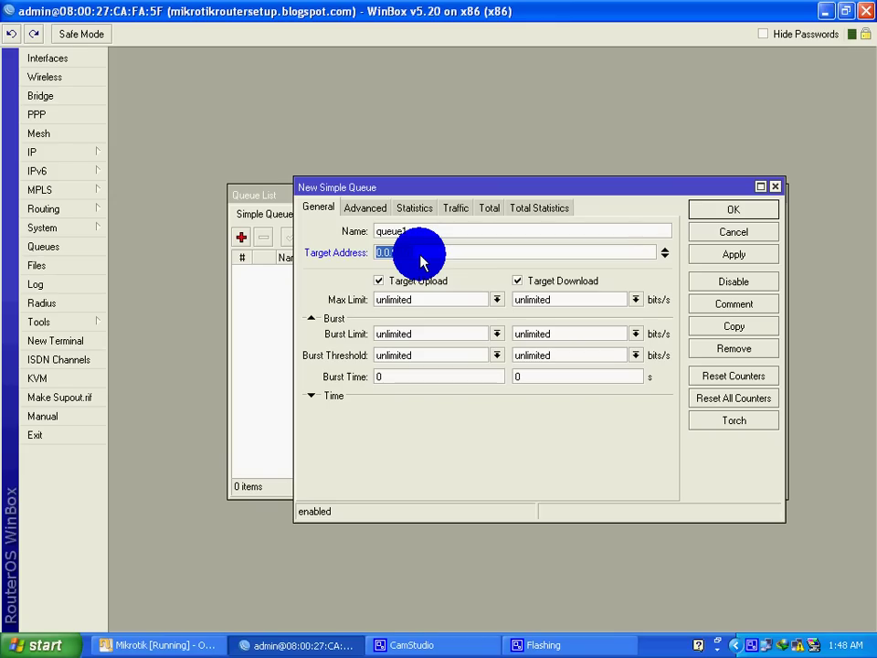
type("192")
type(".168.1")
type(".2")
type("/24")
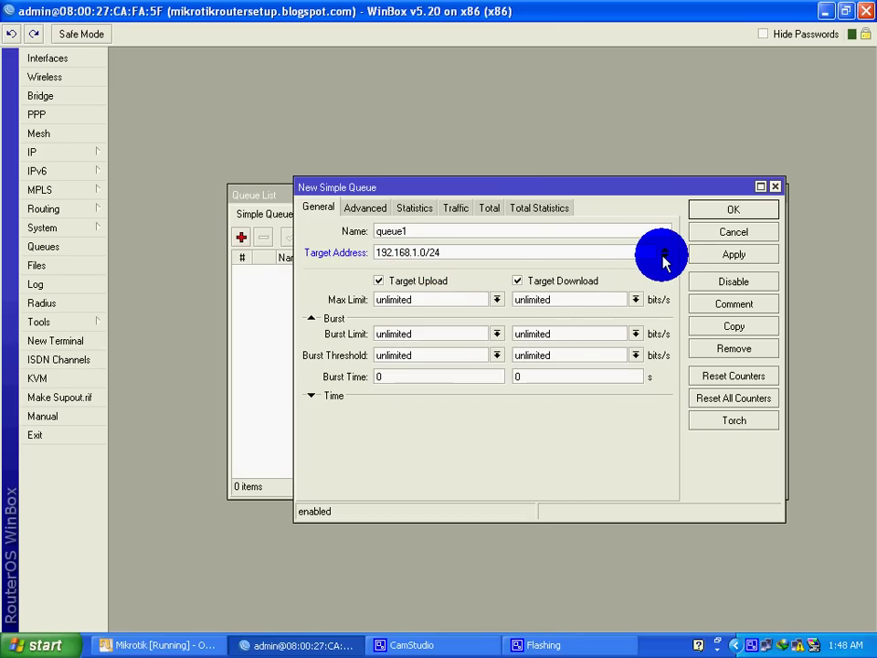
Step: Add 192.168.2.0/24 as a second target address of the new simple queue
left_click(664, 256)
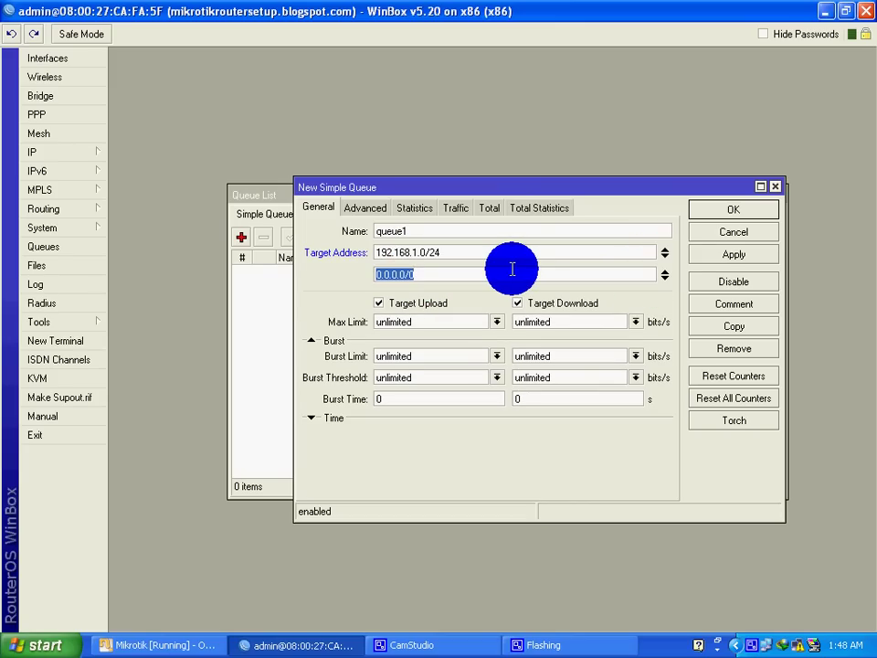
type("192.168.")
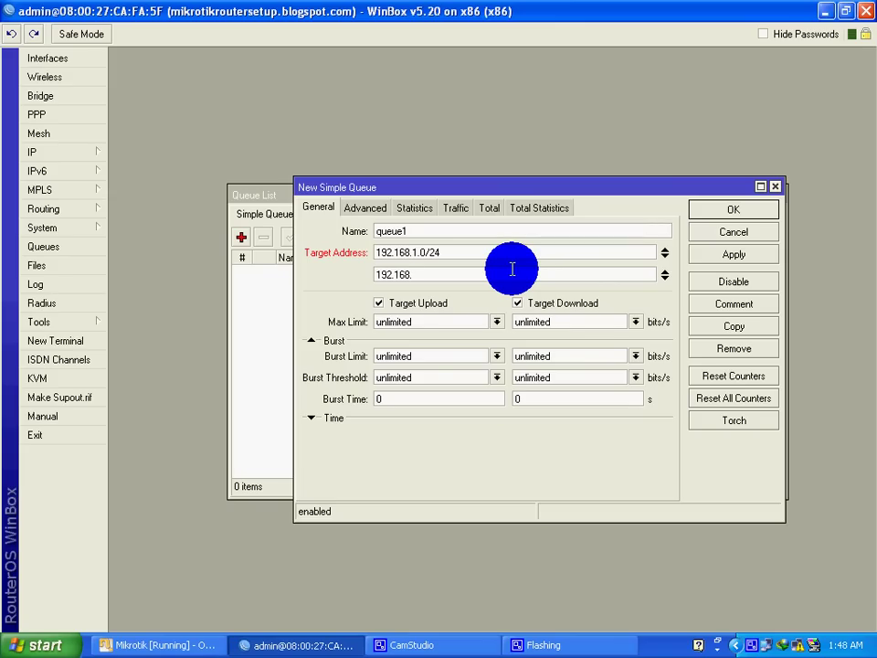
type("2.0/24")
Step: Name the simple queue Total and save it, and widen the Target Address column in the queue list
left_click(356, 207)
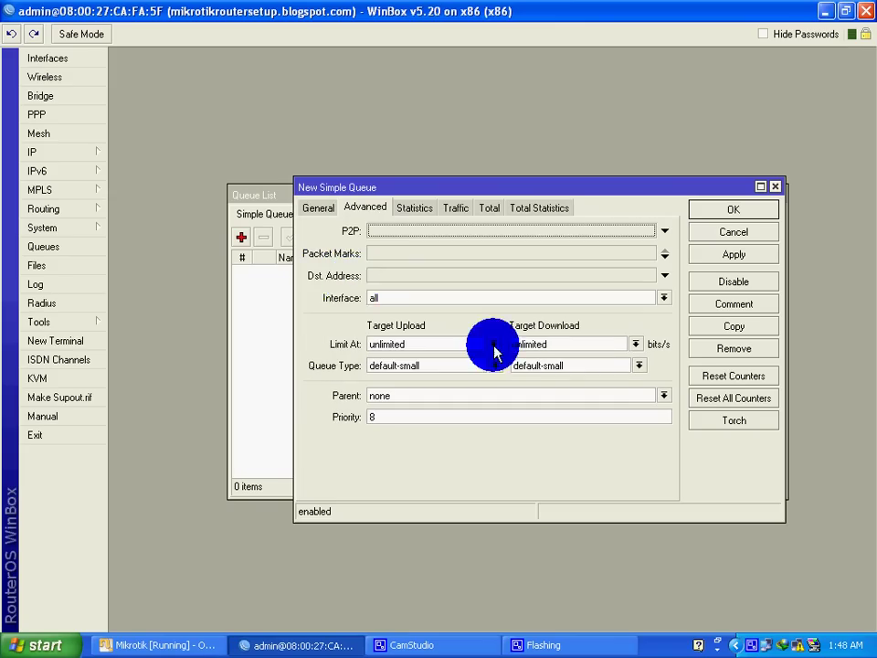
left_click(318, 209)
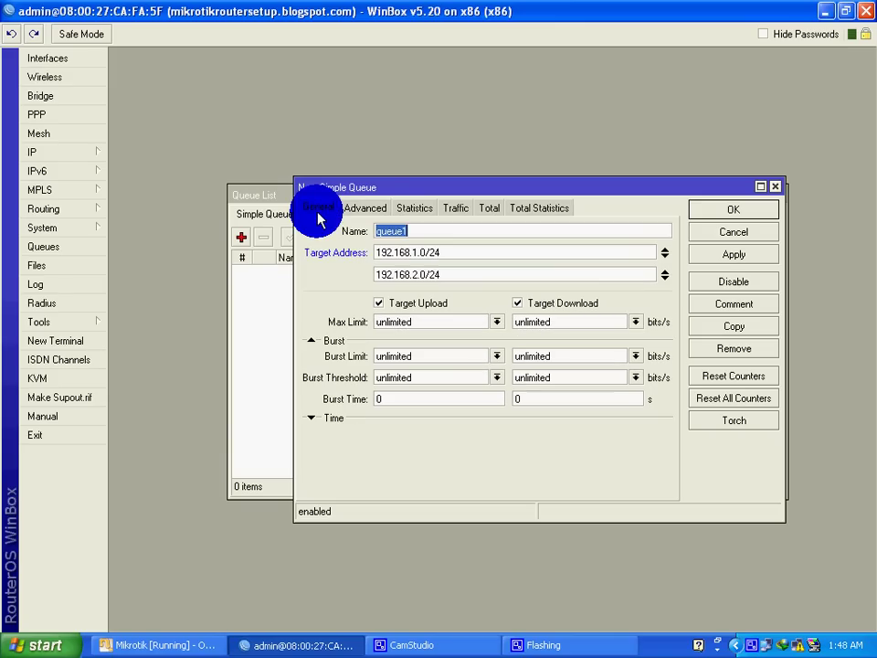
key("BackSpace")
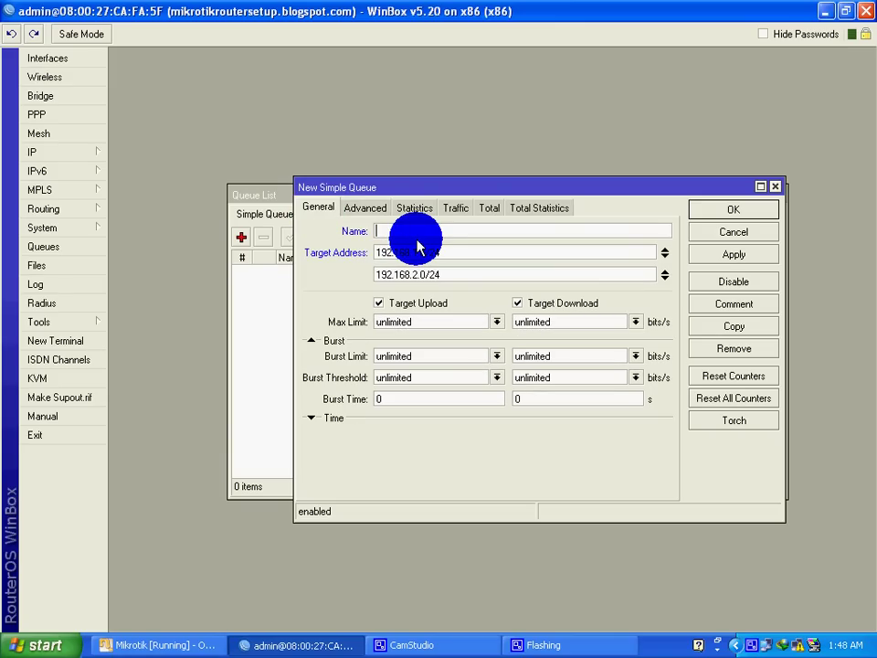
type("Total")
left_click(735, 258)
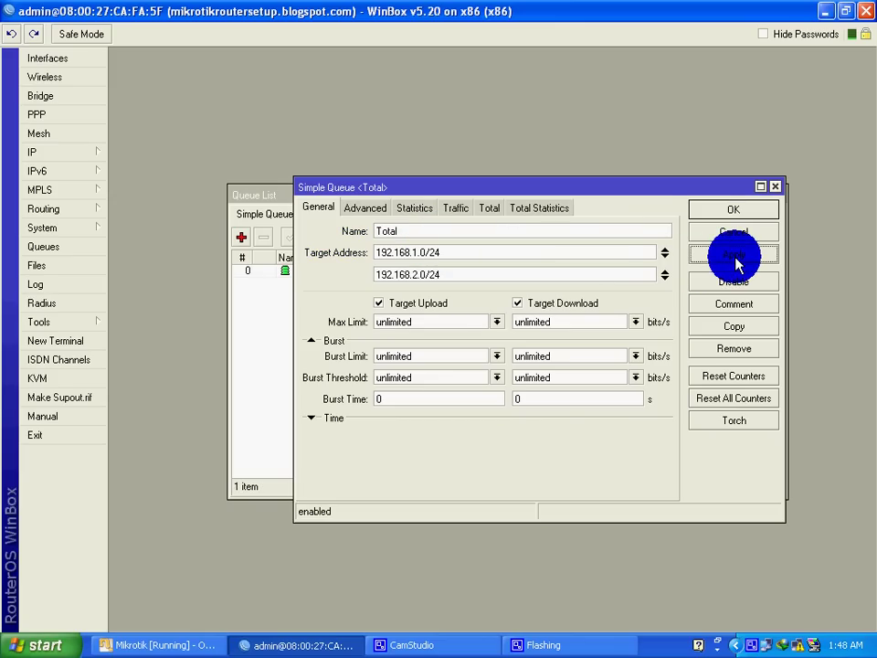
left_click(711, 212)
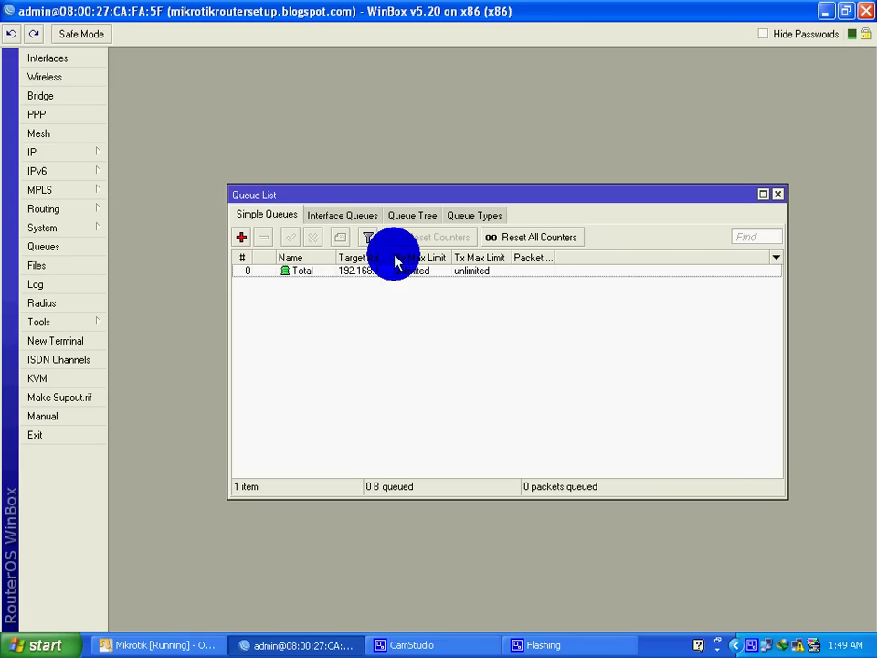
left_click_drag(391, 254, 494, 253)
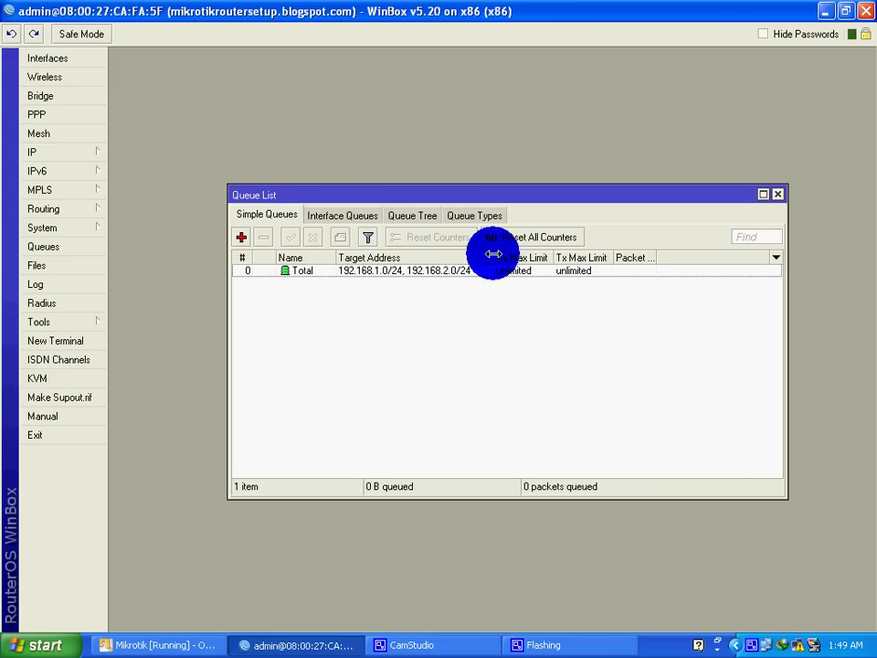
Step: Start another simple queue named 512kbps with the target address 192.168.1.0/24
left_click(242, 239)
key("BackSpace")
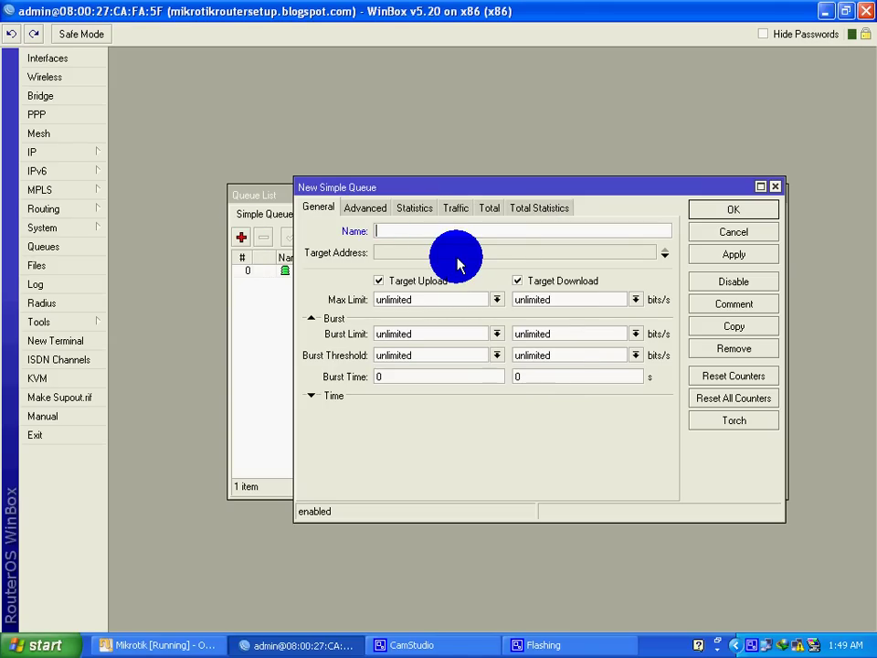
type("5kbps")
key("Left")
key("Left")
key("Left")
key("Left")
type("12")
key("Tab")
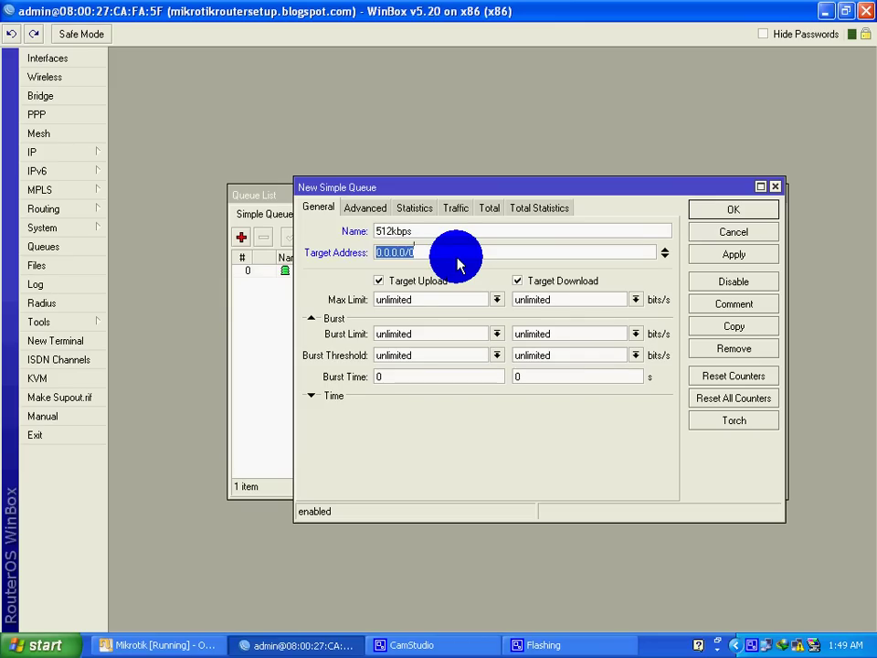
type("192.168.1.0/")
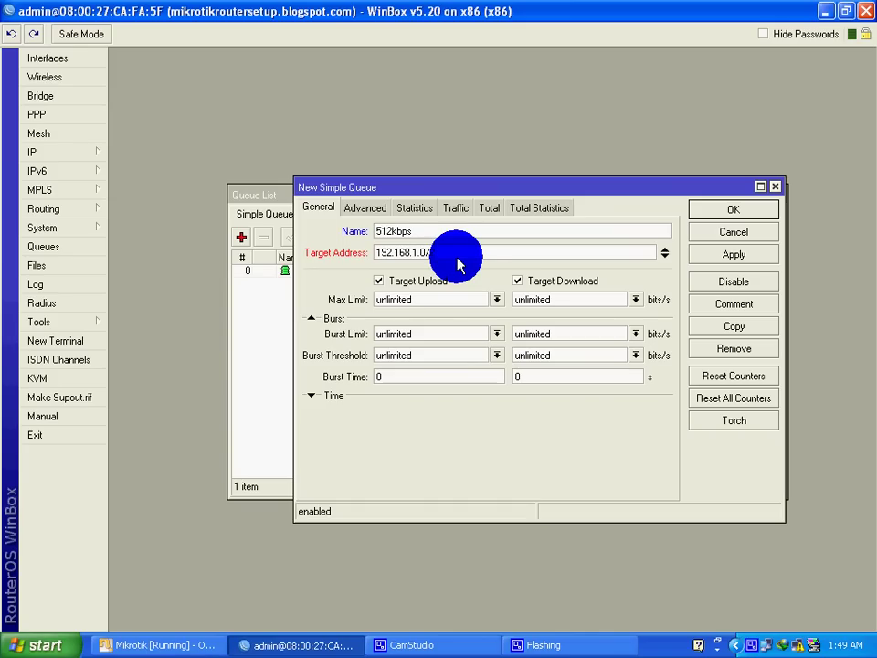
type("24")
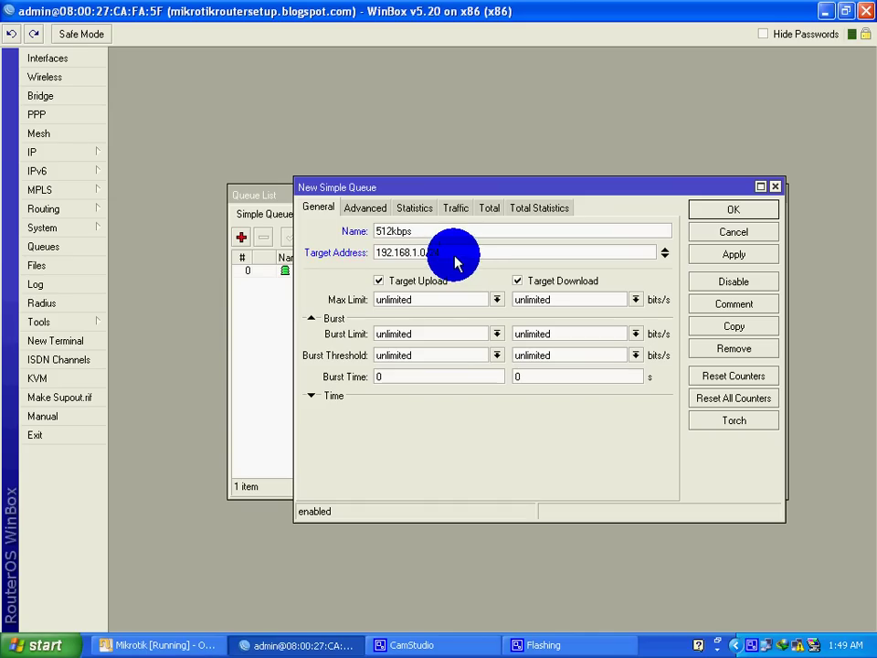
Step: Assign queue type 512kbps_upload to the 512kbps queue's target upload and 512kbps_Download to its target download
left_click(364, 208)
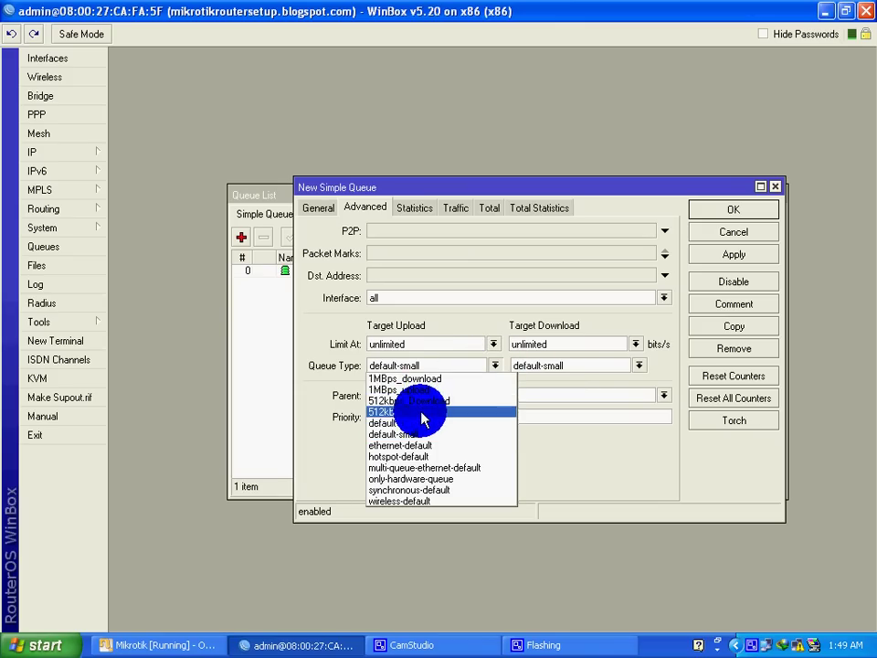
left_click(416, 411)
left_click(638, 366)
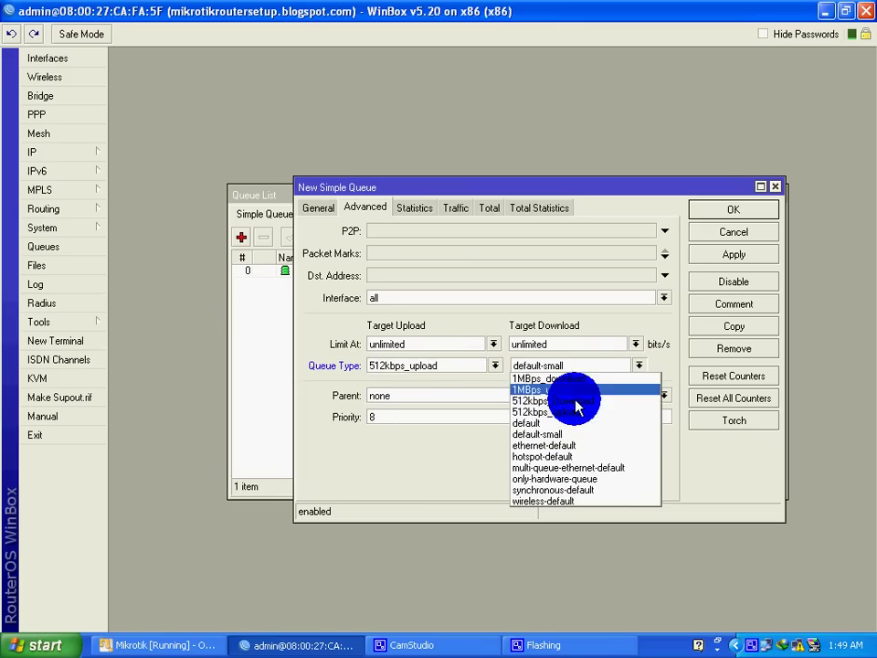
left_click(590, 402)
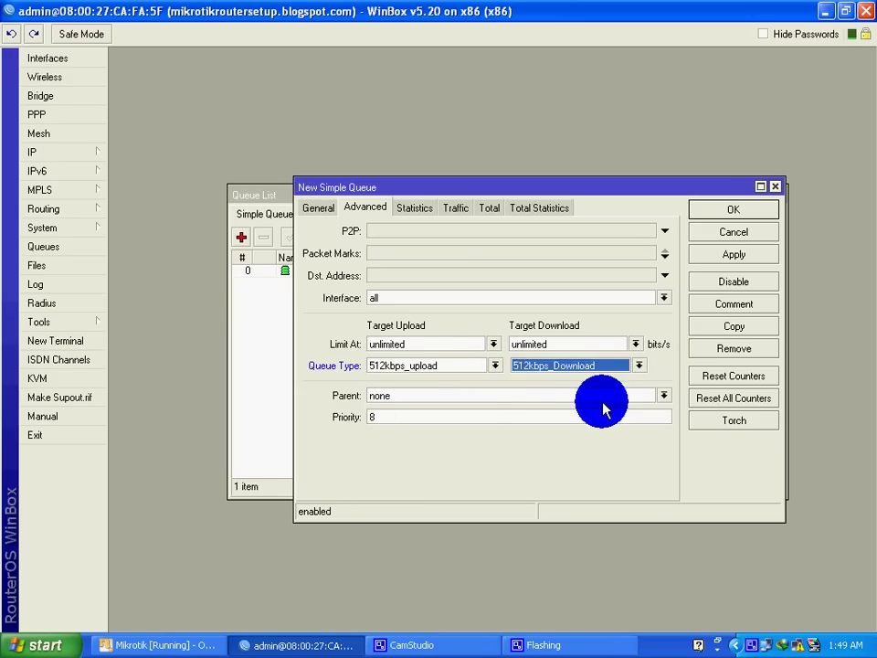
Step: Set the 512kbps queue's parent to Total and its priority to 2, and save the queue
left_click(663, 396)
left_click(556, 407)
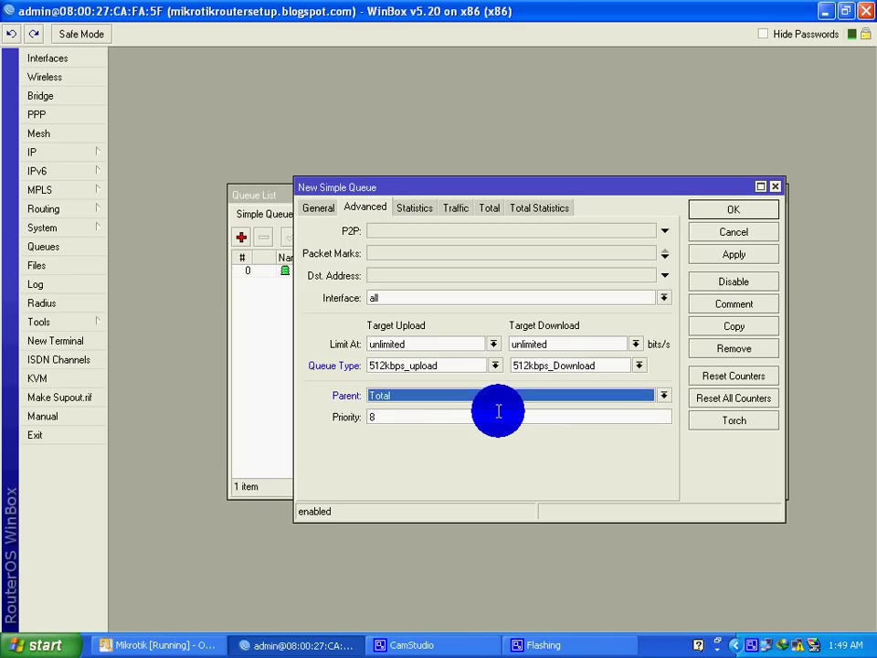
left_click(499, 413)
key("BackSpace")
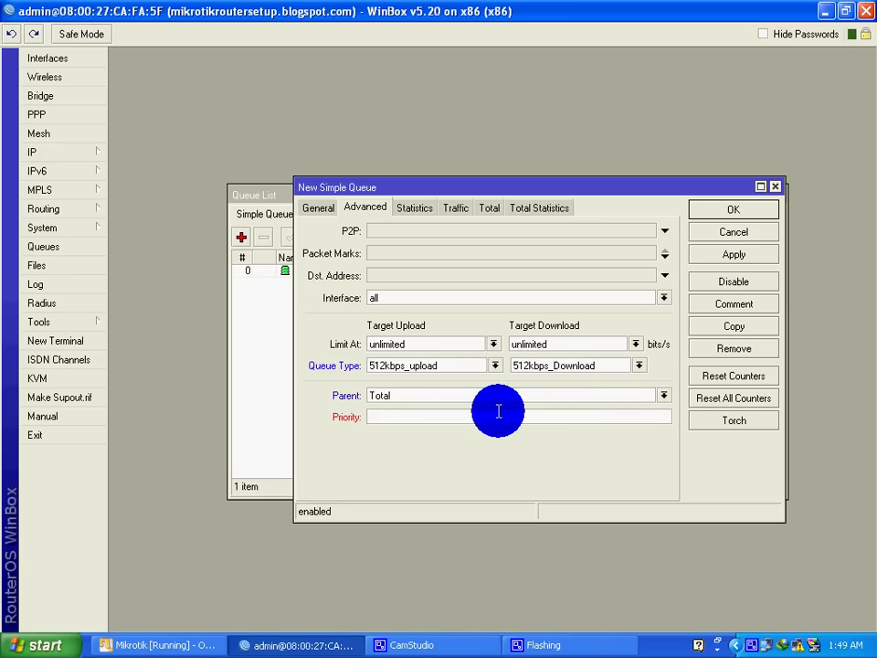
type("2")
key("BackSpace")
type("2")
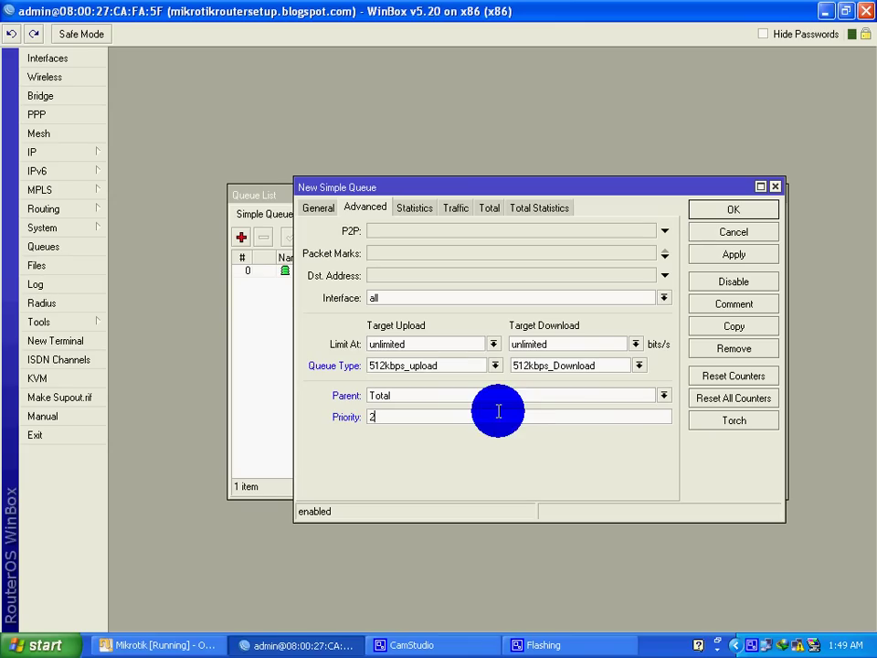
left_click(720, 252)
left_click(717, 209)
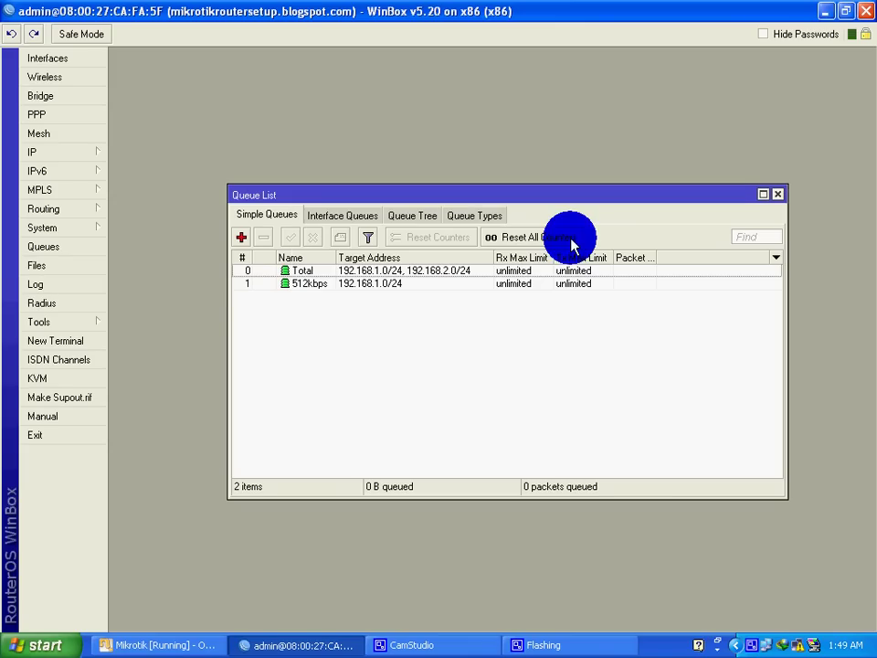
Step: Start another simple queue named 1MBps with the target address 192.168.2.0/24
left_click(241, 237)
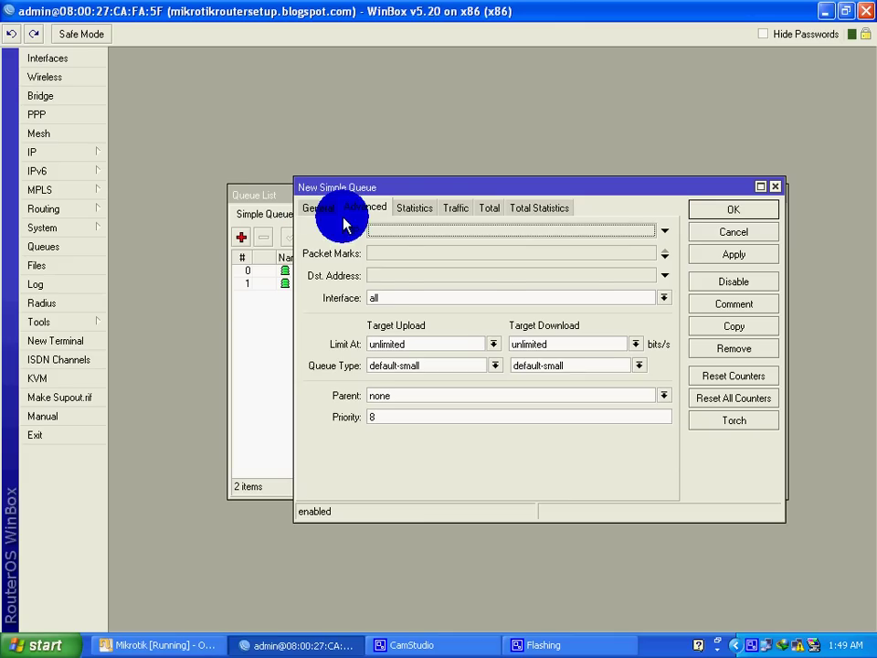
left_click(322, 208)
key("BackSpace")
type("1")
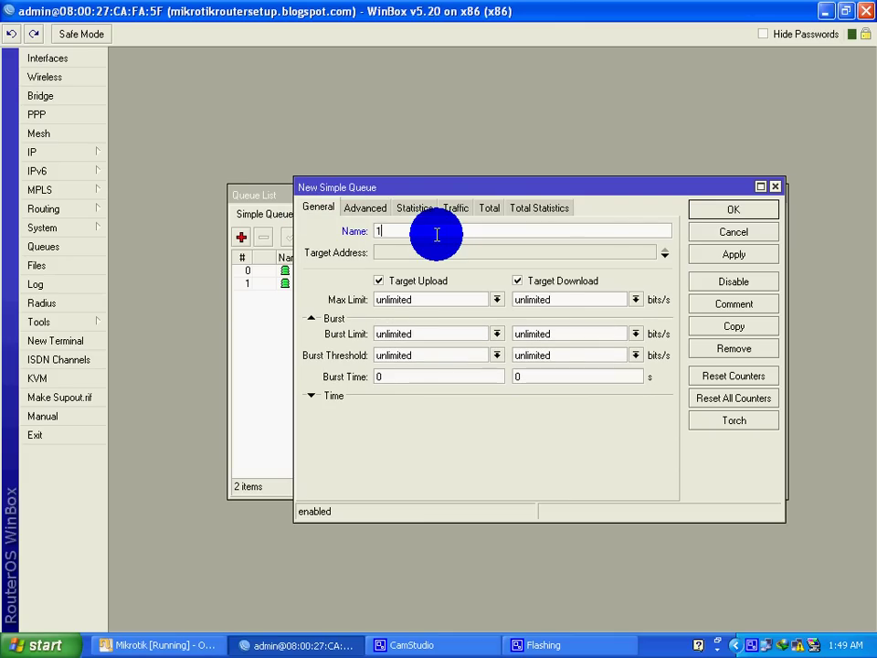
type("MBps")
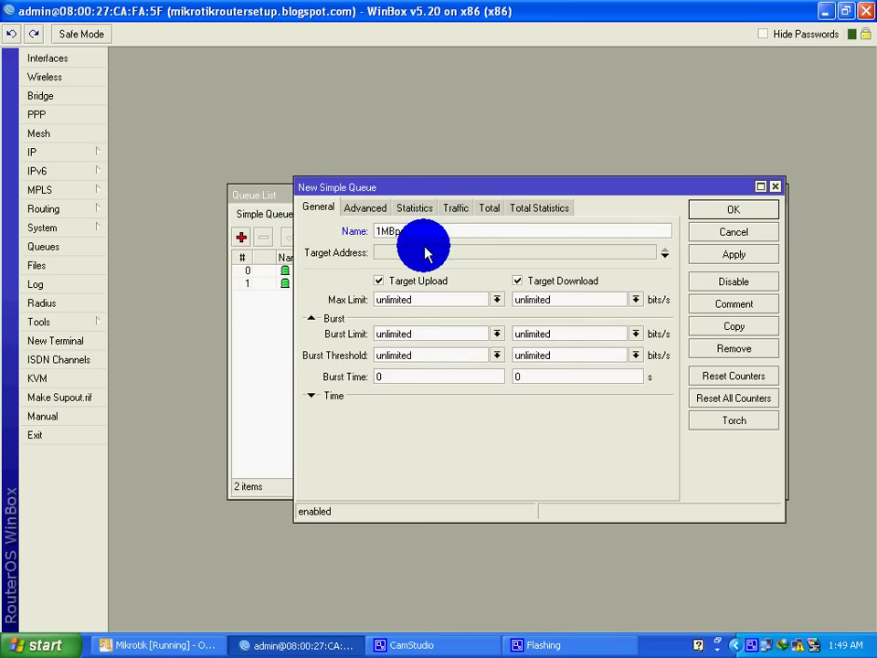
left_click(425, 248)
type("19")
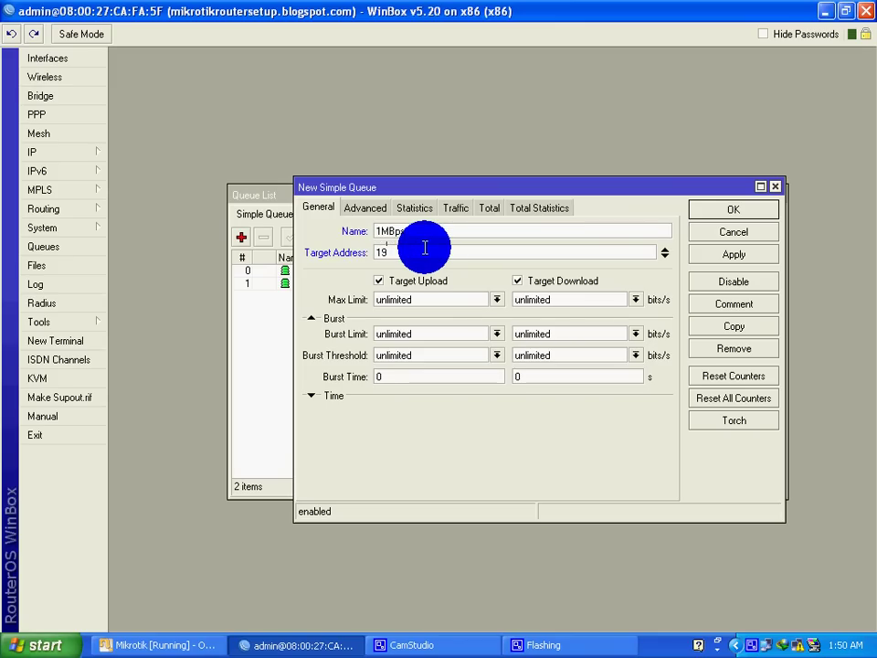
type("2.168.2.0/24")
Step: Assign queue type 1MBps_upload to the 1MBps queue's target upload and 1MBps_download to its target download
left_click(361, 208)
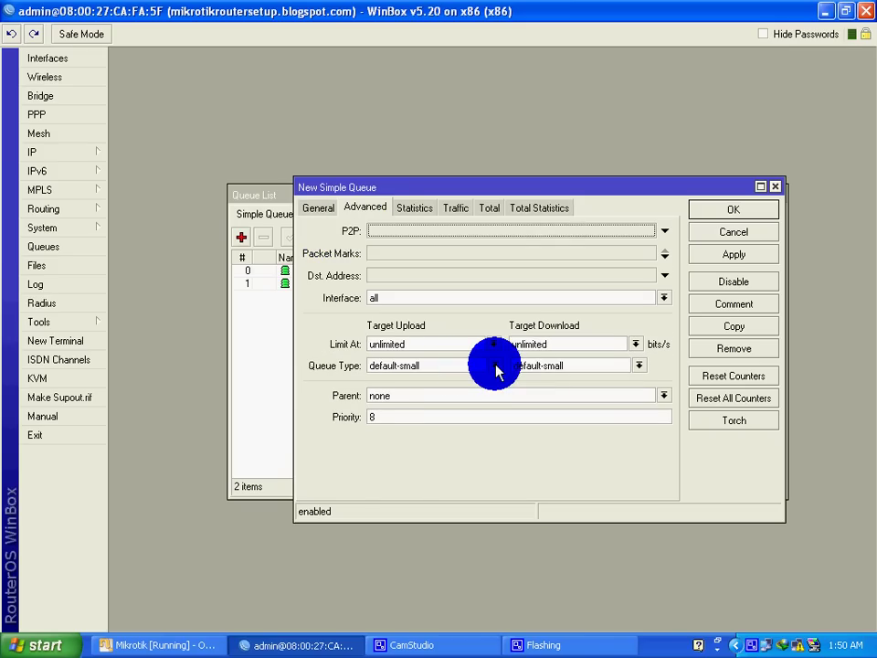
left_click(495, 368)
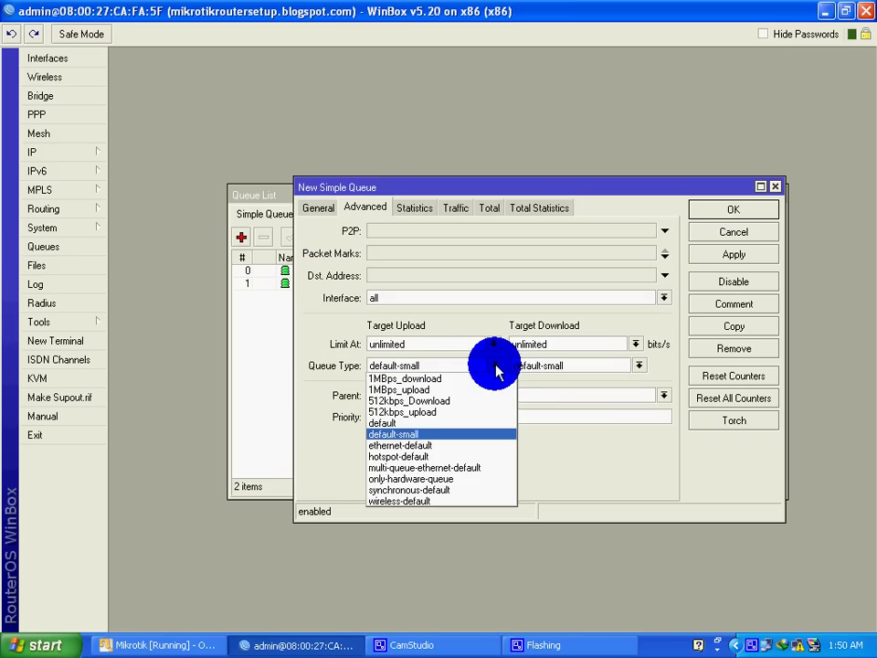
left_click(427, 388)
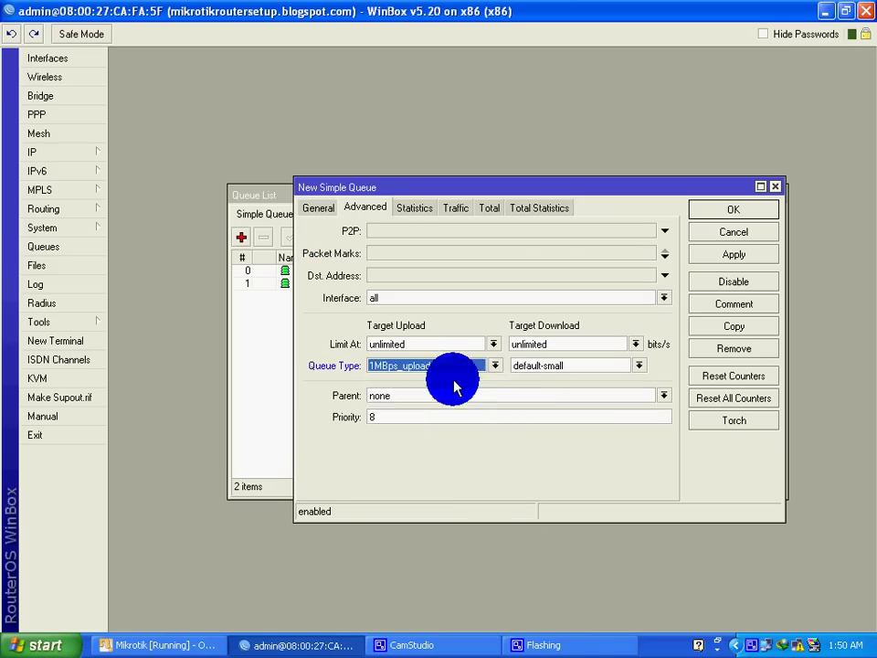
left_click(633, 368)
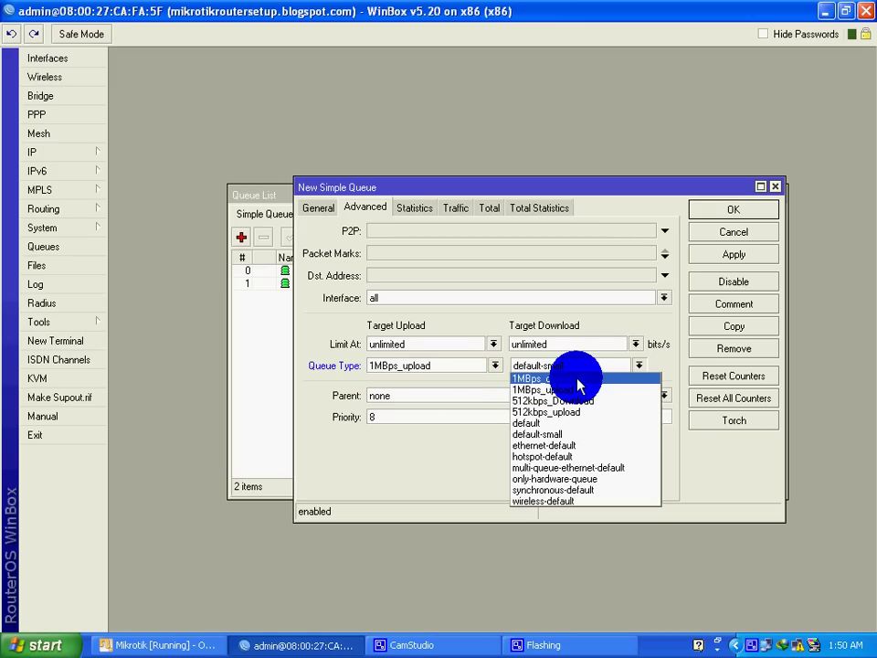
left_click(577, 378)
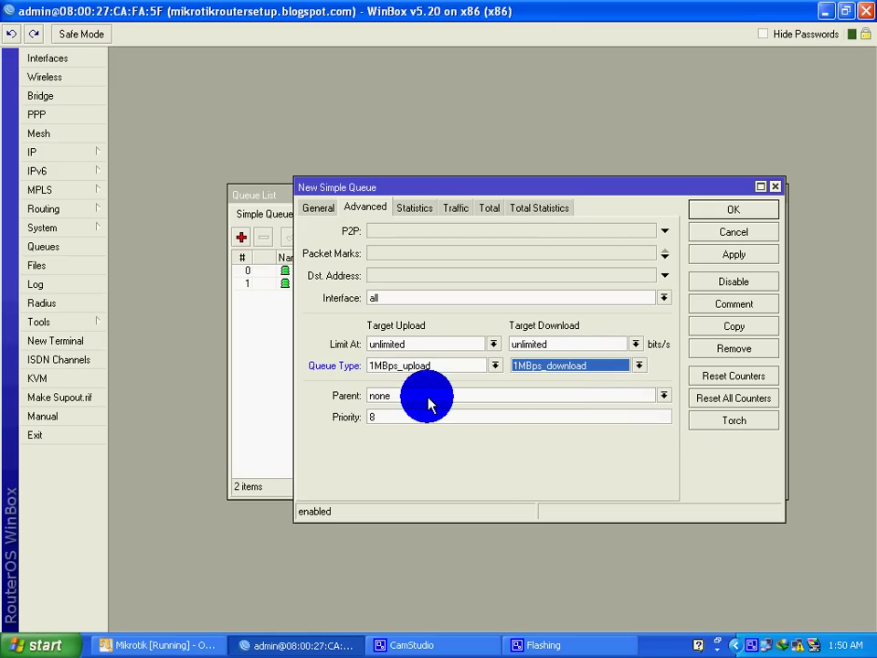
Step: Set the 1MBps queue's parent to Total and its priority to 1, and save the queue
left_click(664, 397)
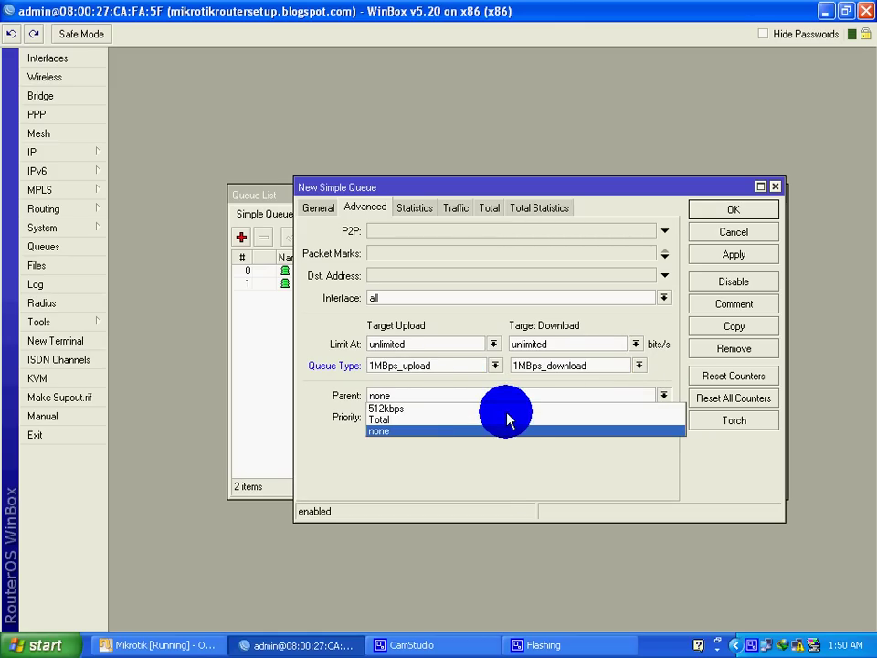
left_click(446, 420)
left_click(405, 416)
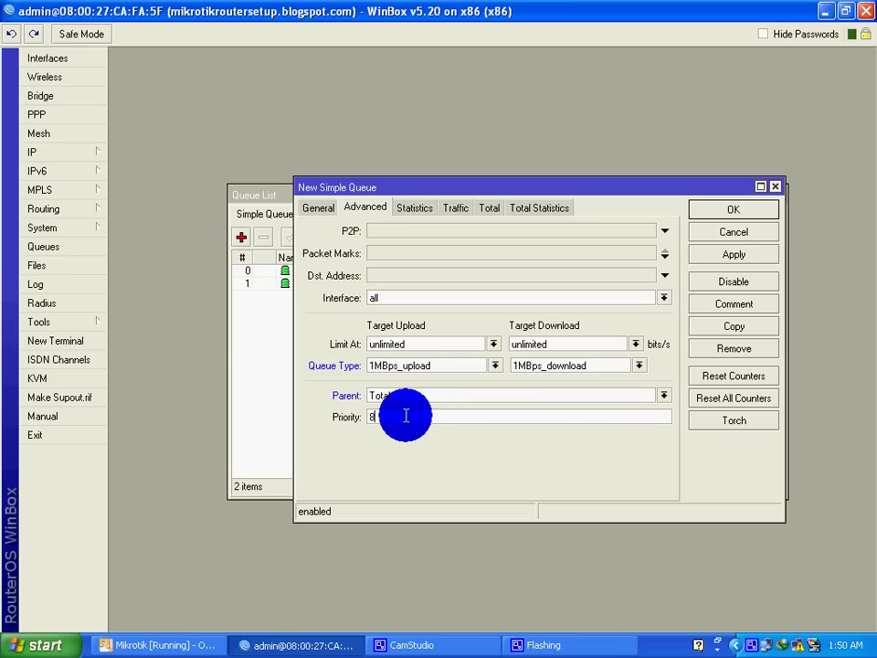
key("BackSpace")
type("1")
left_click(718, 254)
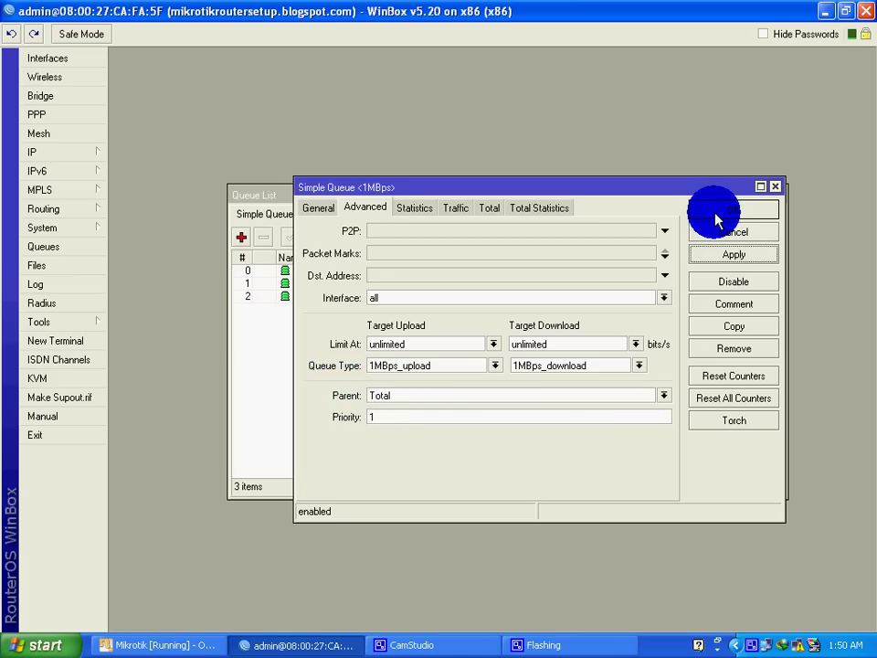
left_click(716, 214)
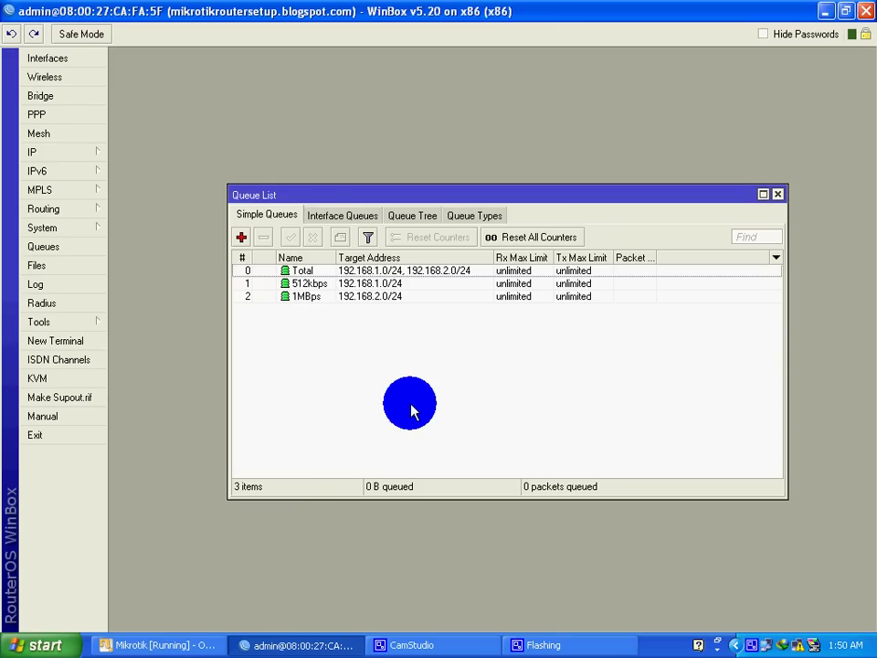
Step: Review the configured queue types and the 512kbps and 1MBps entries in the simple queue list
left_click(331, 227)
left_click(406, 221)
left_click(448, 225)
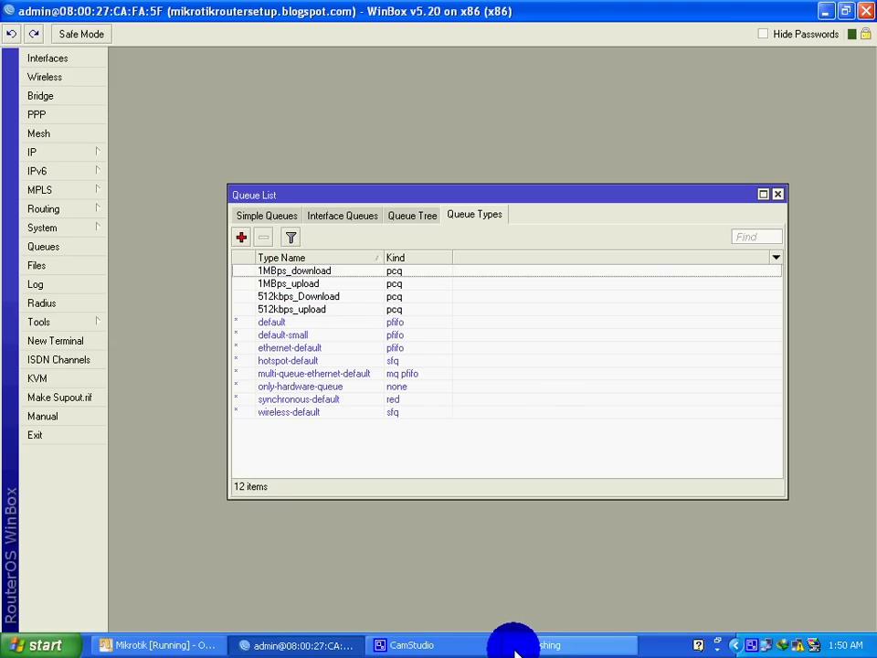
left_click(265, 219)
left_click(362, 286)
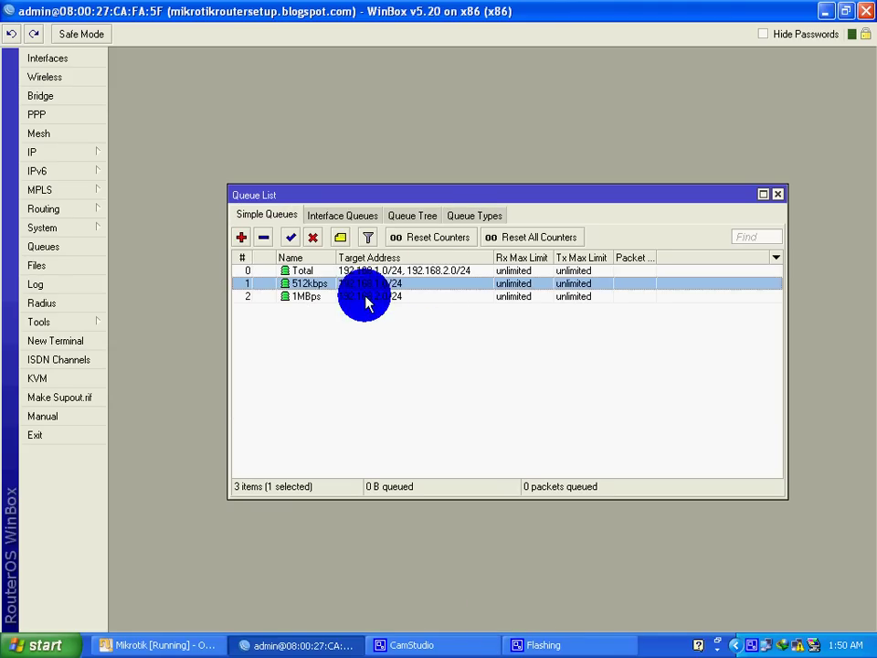
left_click(362, 297)
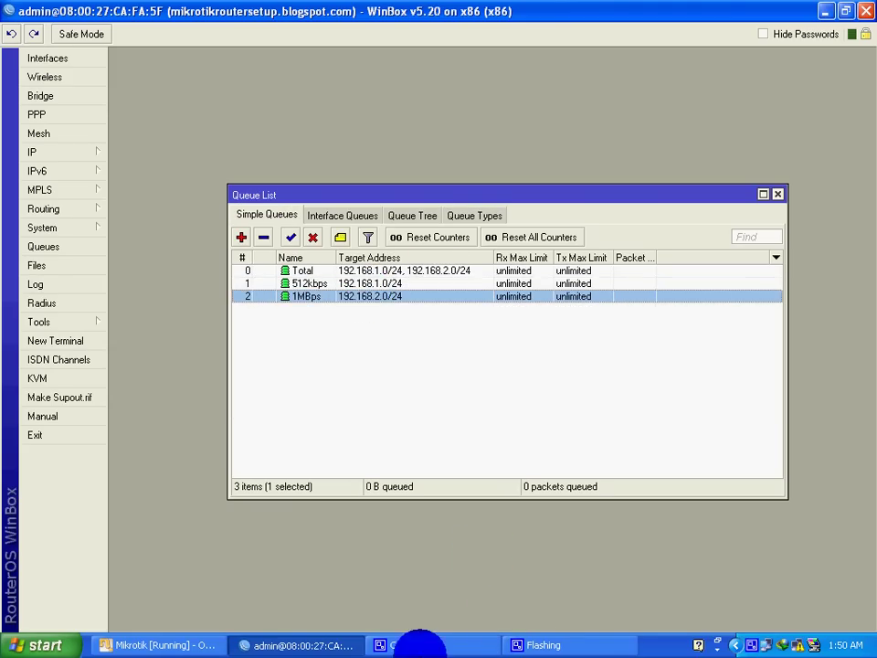